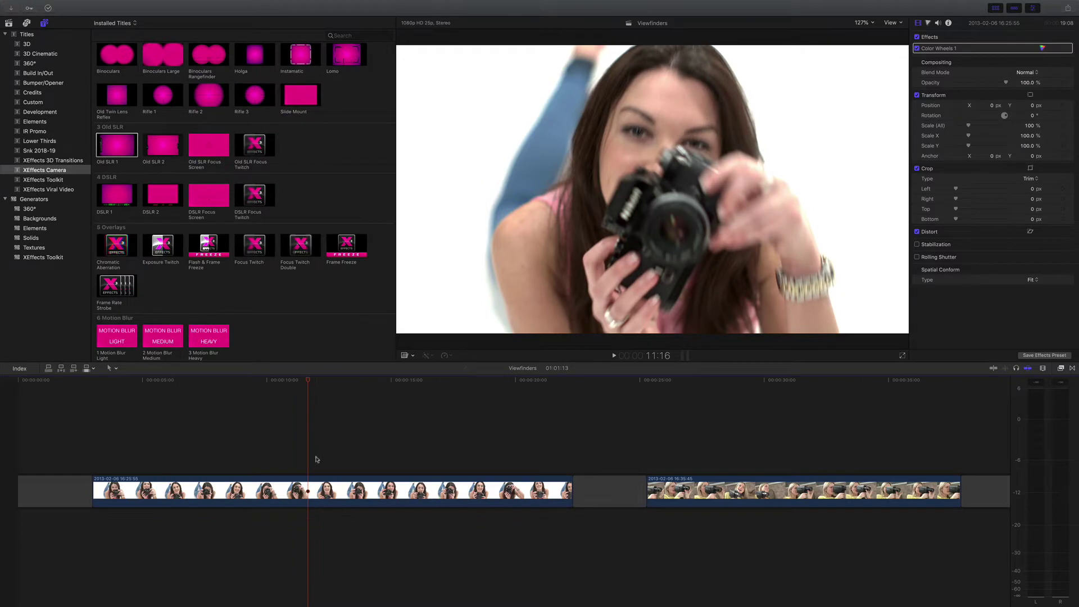
Connect the Old SLR 1 title above the first camera clip, spanning the clip's full length
left_click(304, 491)
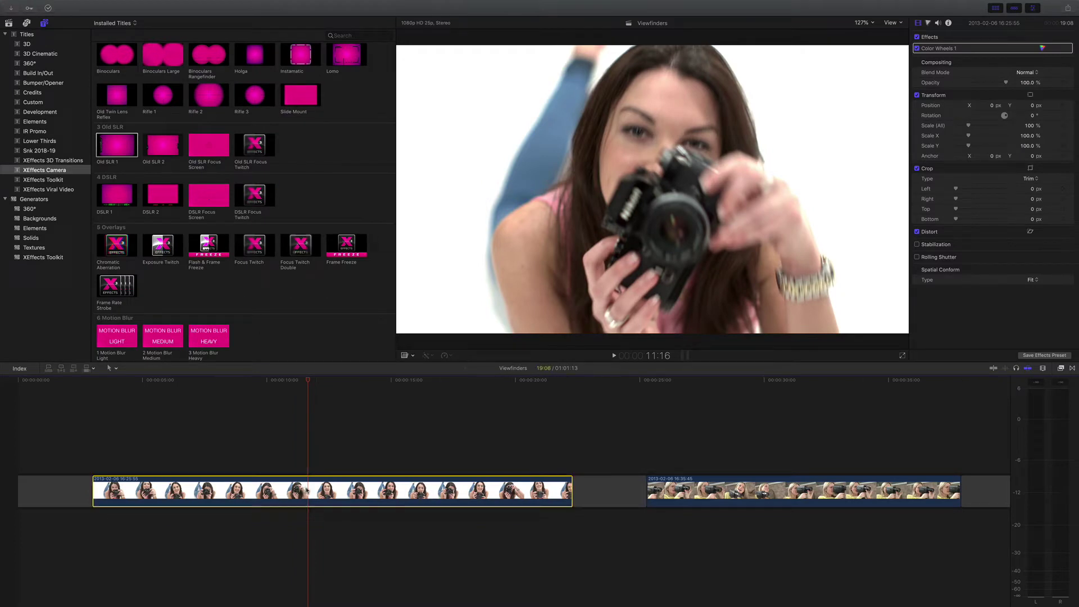
key("x")
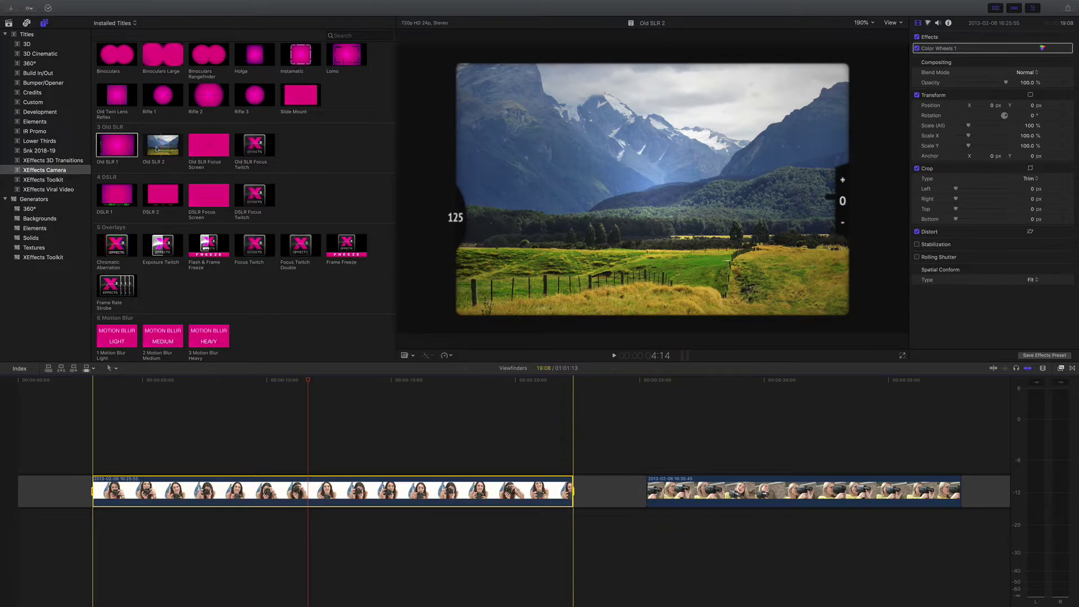
left_click(119, 146)
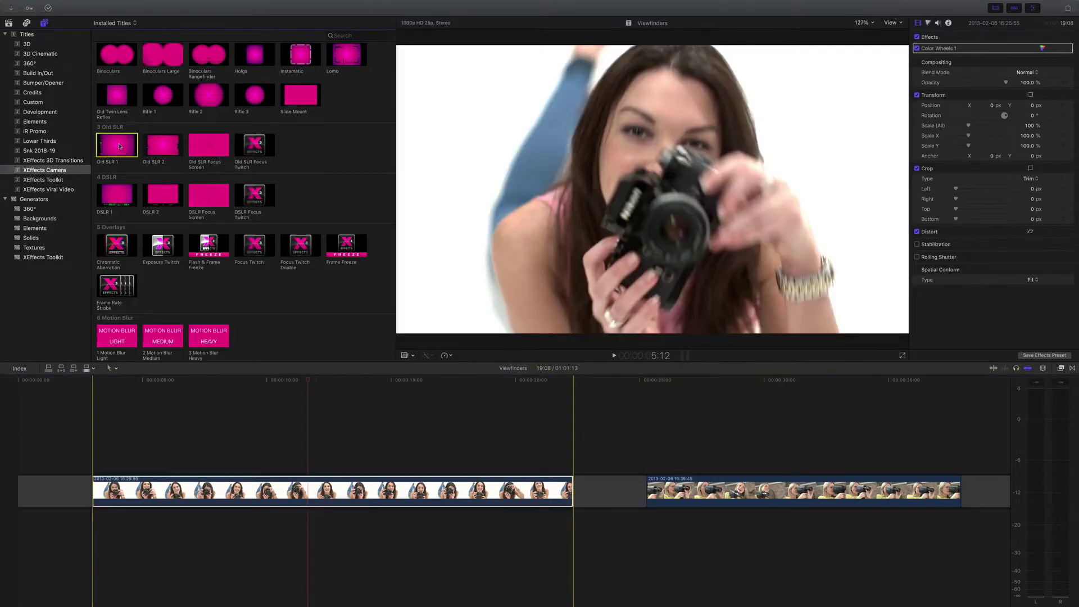
key("q")
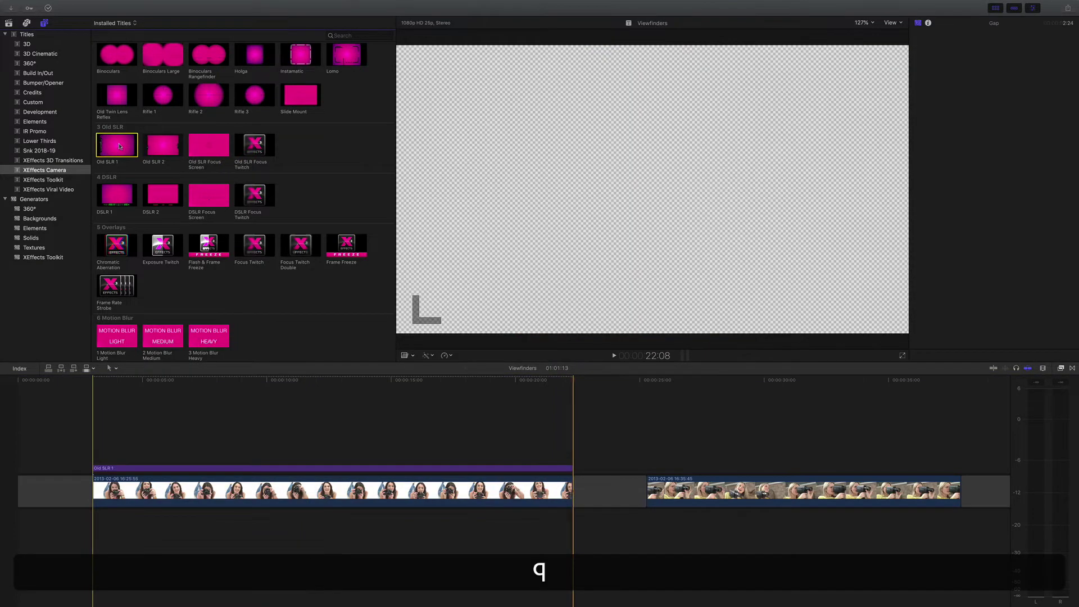
Play through the start of the first clip to preview the Old SLR 1 viewfinder
left_click(95, 380)
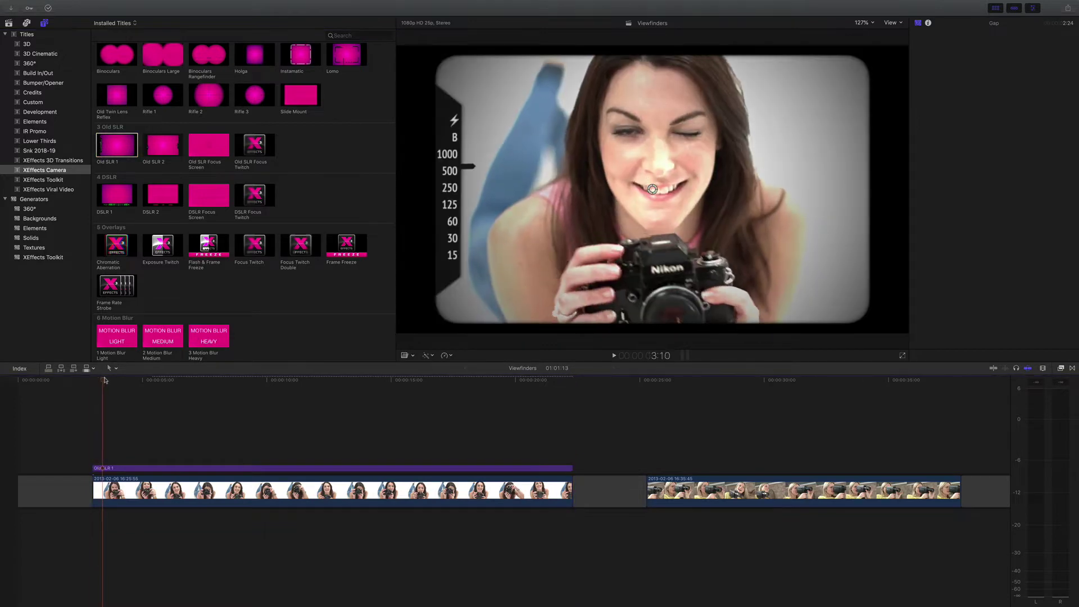
left_click_drag(92, 380, 105, 382)
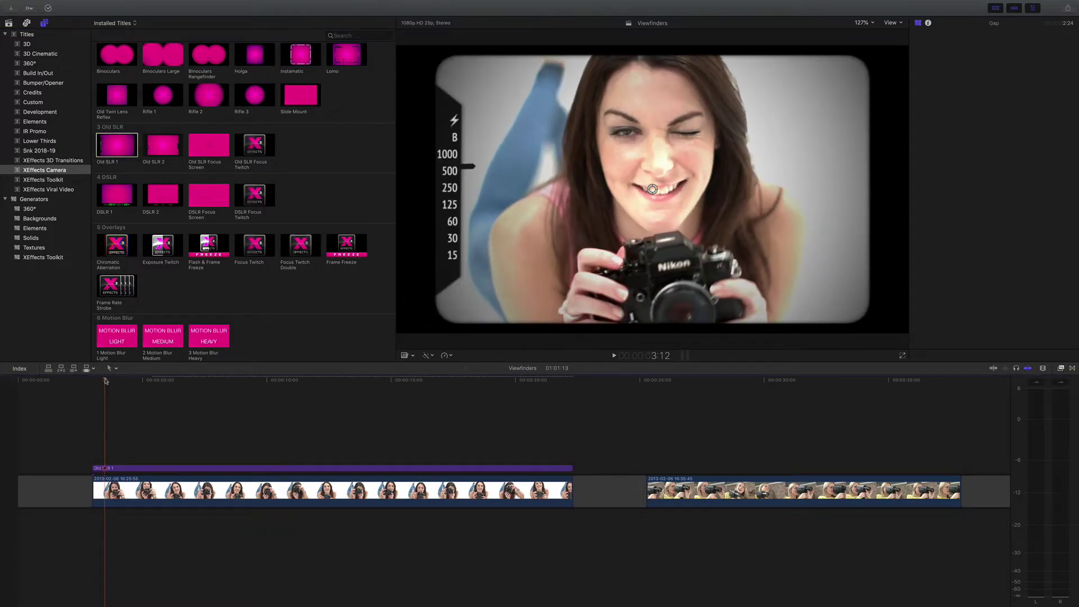
key("space")
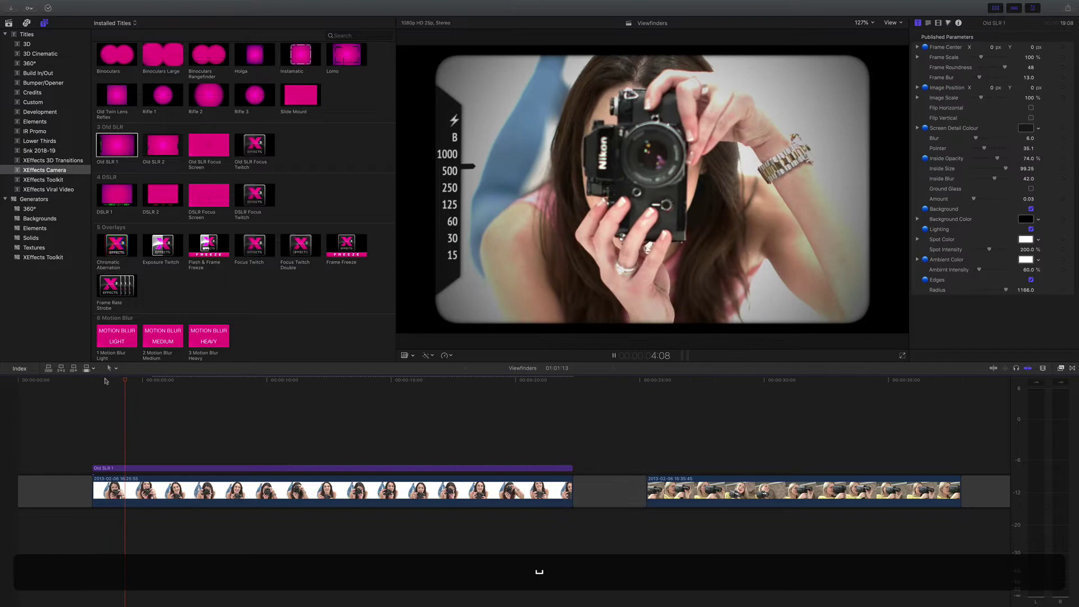
key("space")
left_click(126, 380)
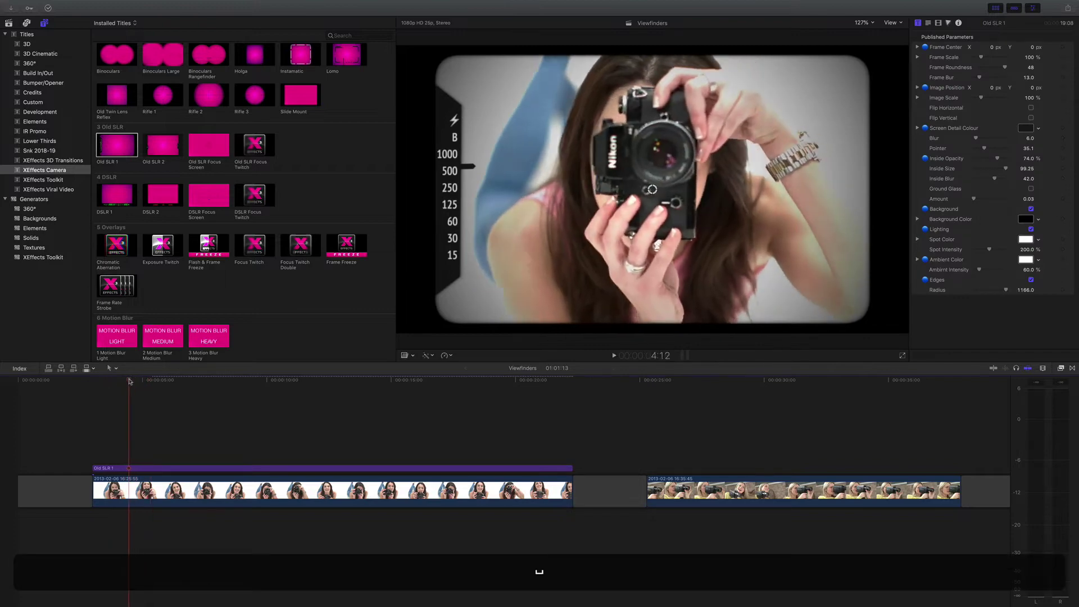
key("space")
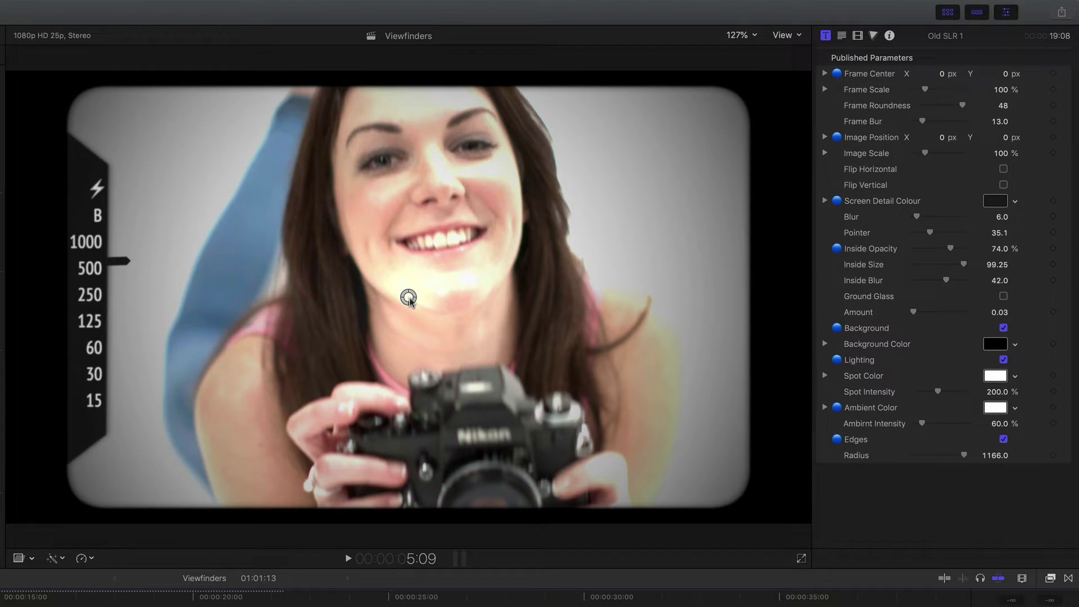
Shift the viewfinder frame slightly, setting Frame Scale 99 %, Roundness 45 and Frame Blur 34, then Image Position 1.6, 1.8 and Image Scale 98 %
mouse_move(410, 299)
left_mouse_down()
mouse_move(382, 279)
mouse_move(414, 321)
mouse_move(411, 247)
mouse_move(352, 275)
mouse_move(410, 285)
mouse_move(386, 279)
mouse_move(398, 298)
left_mouse_up()
left_click_drag(1003, 90, 1013, 137)
left_click_drag(940, 138, 940, 130)
left_click_drag(1004, 137, 1004, 140)
mouse_move(925, 153)
left_mouse_down()
mouse_move(937, 153)
mouse_move(927, 156)
left_mouse_up()
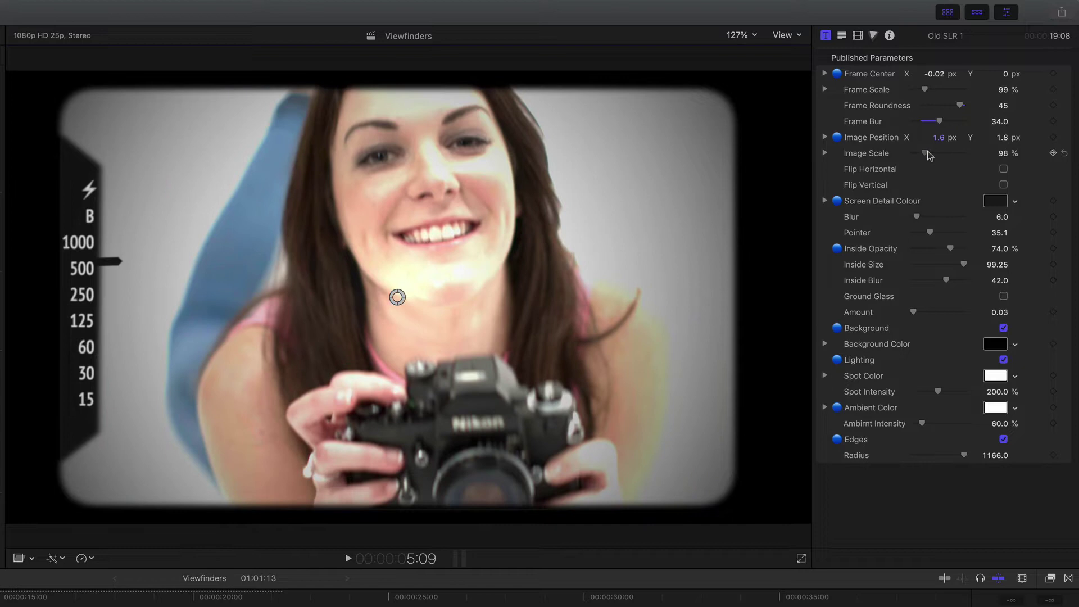
Try the image's Flip Horizontal and Flip Vertical options in turn, switching each one off again
left_click(1004, 170)
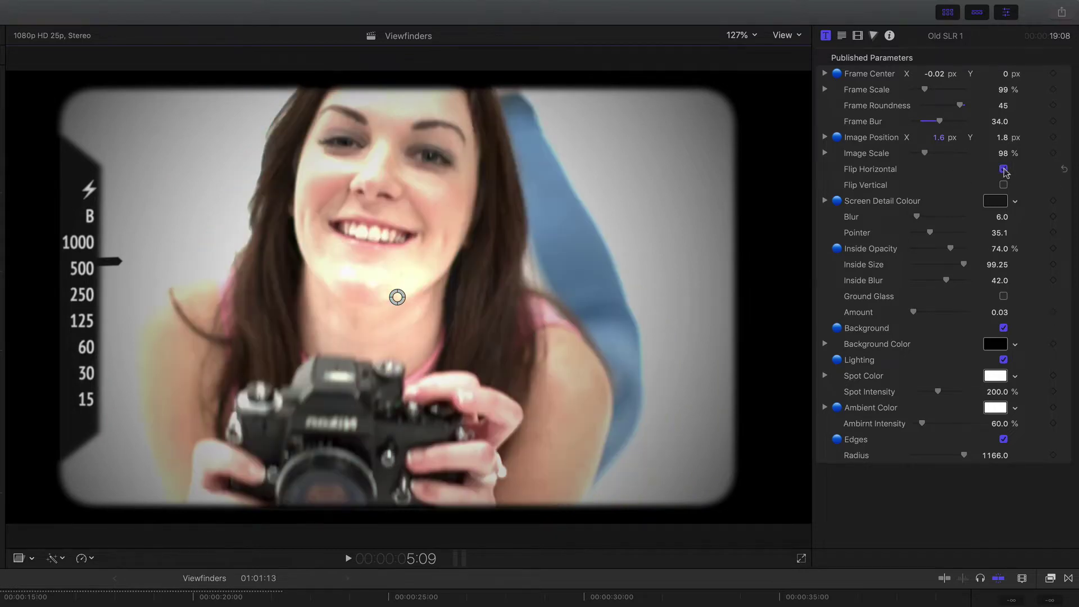
left_click(1004, 170)
left_click(1004, 185)
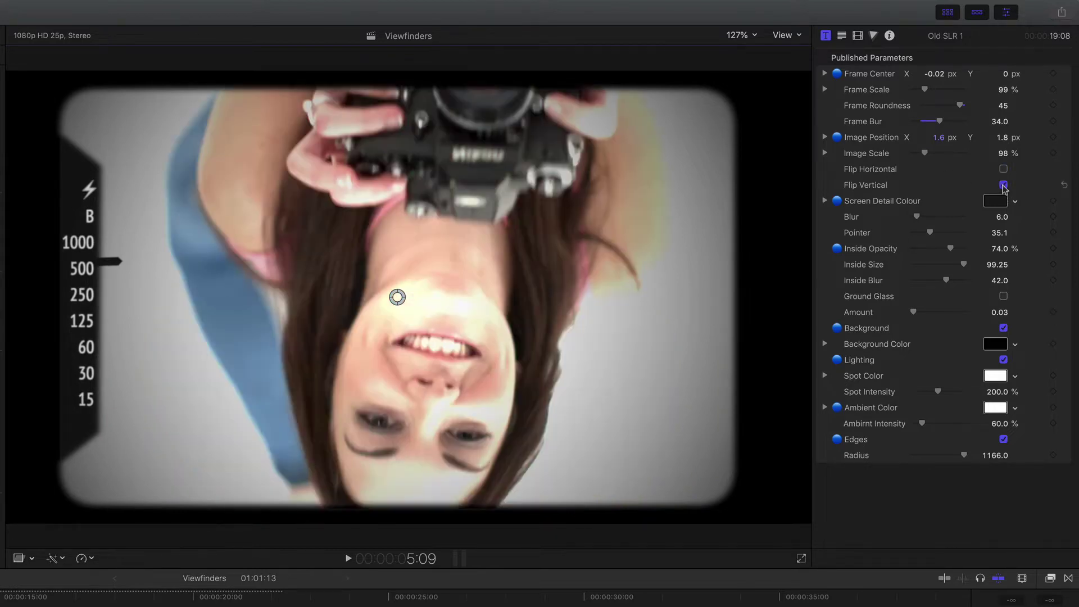
left_click(1004, 185)
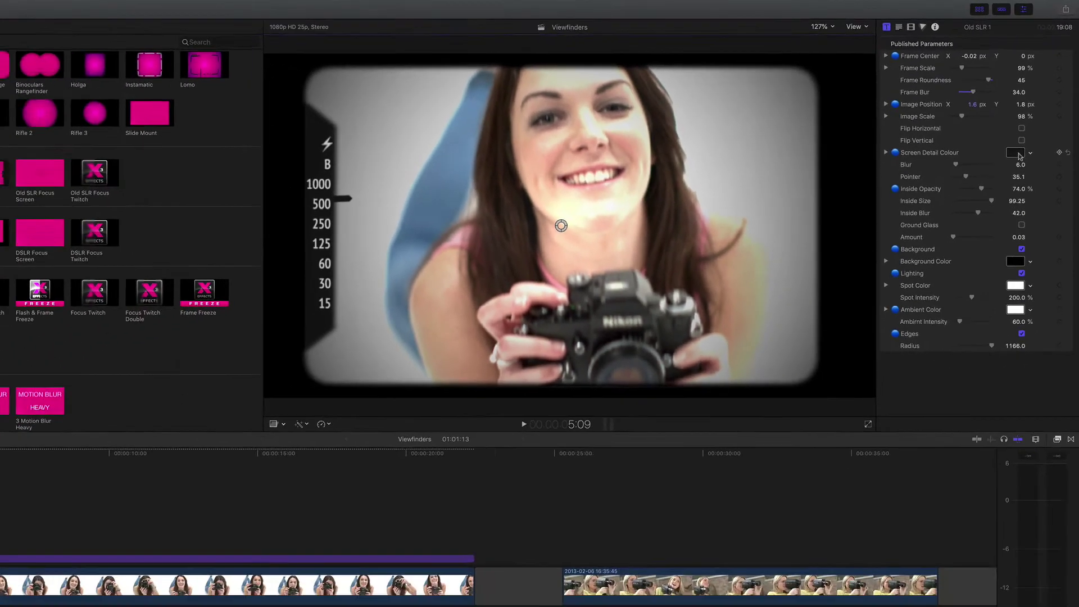
Adjust the brightness of the Screen Detail Colour to a near-black grey
left_click(1018, 151)
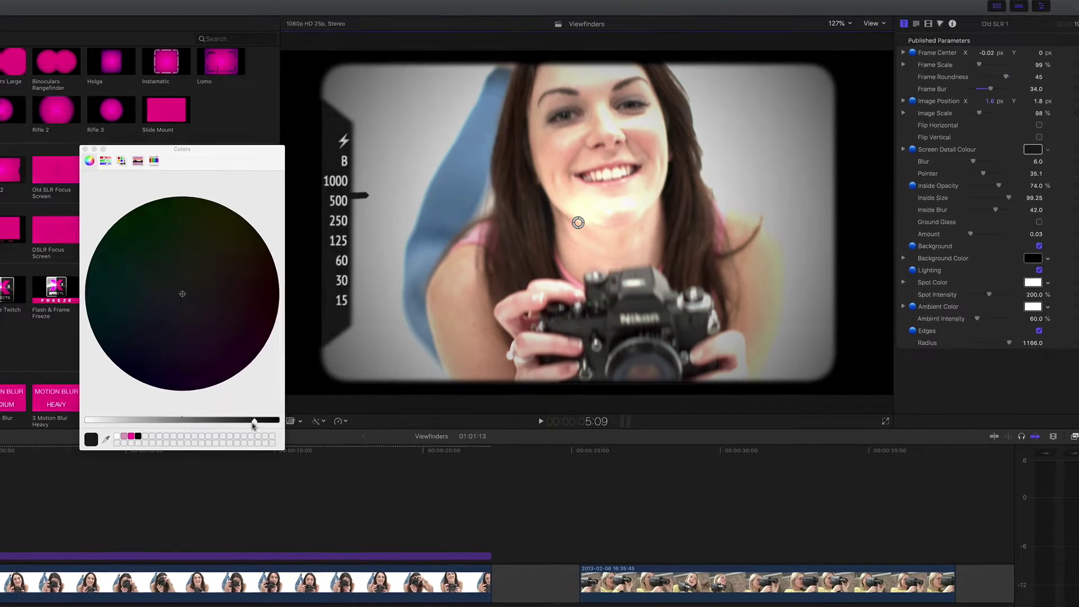
mouse_move(255, 421)
left_mouse_down()
mouse_move(211, 417)
mouse_move(257, 420)
left_mouse_up()
mouse_move(470, 542)
left_mouse_down()
mouse_move(401, 541)
mouse_move(456, 543)
left_mouse_up()
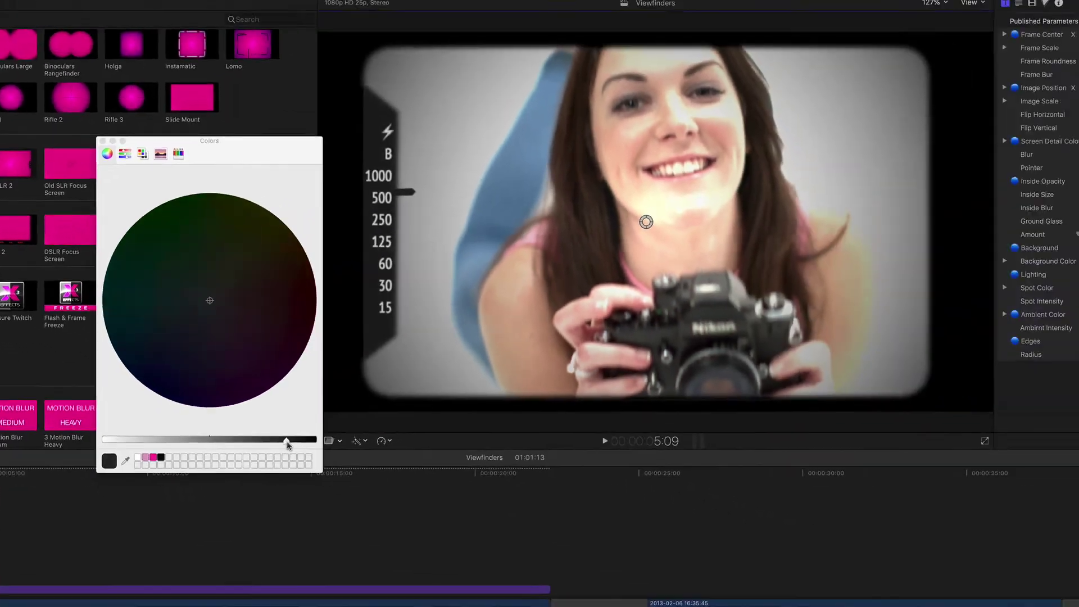
left_click(102, 141)
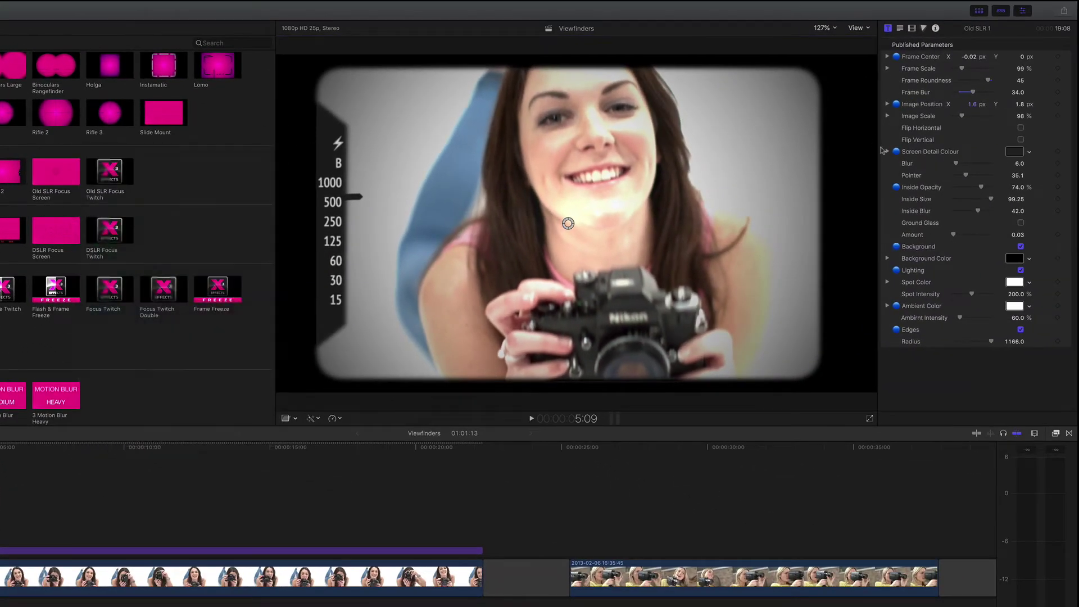
Set the screen detail Blur to 7.0 and animate the shutter Pointer with a keyframe of 43.67 at 8:09
left_click_drag(1018, 165, 1019, 158)
left_click_drag(959, 175, 982, 177)
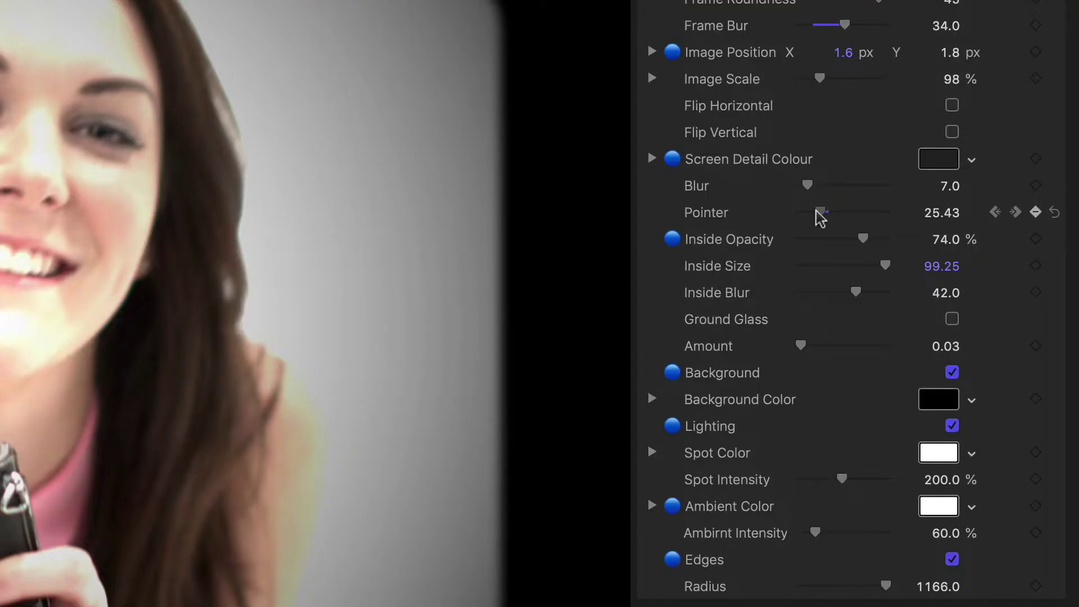
left_click_drag(866, 217, 832, 218)
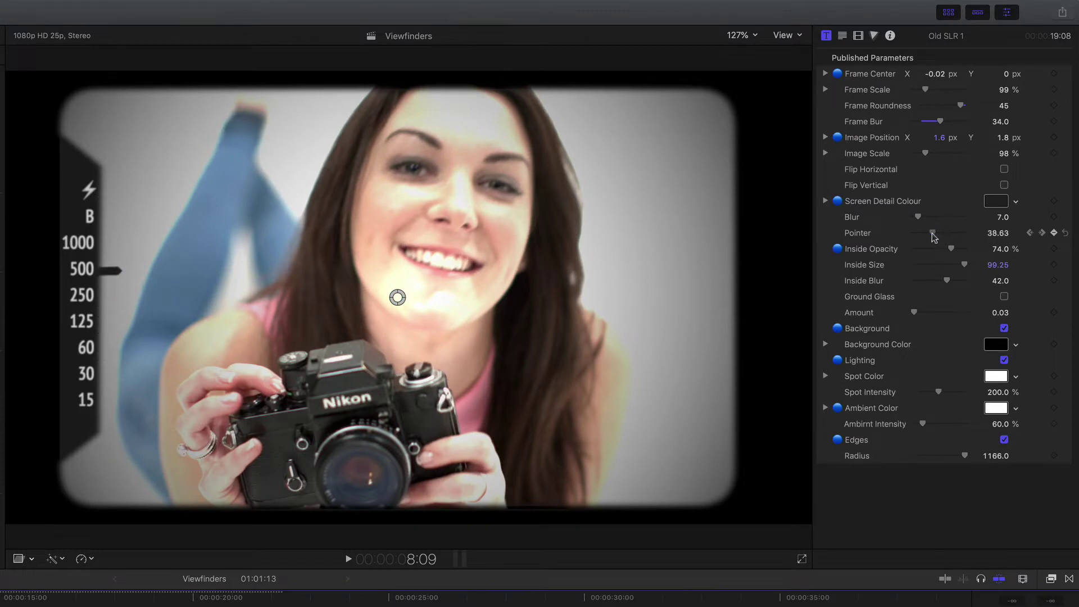
left_click_drag(933, 236, 936, 236)
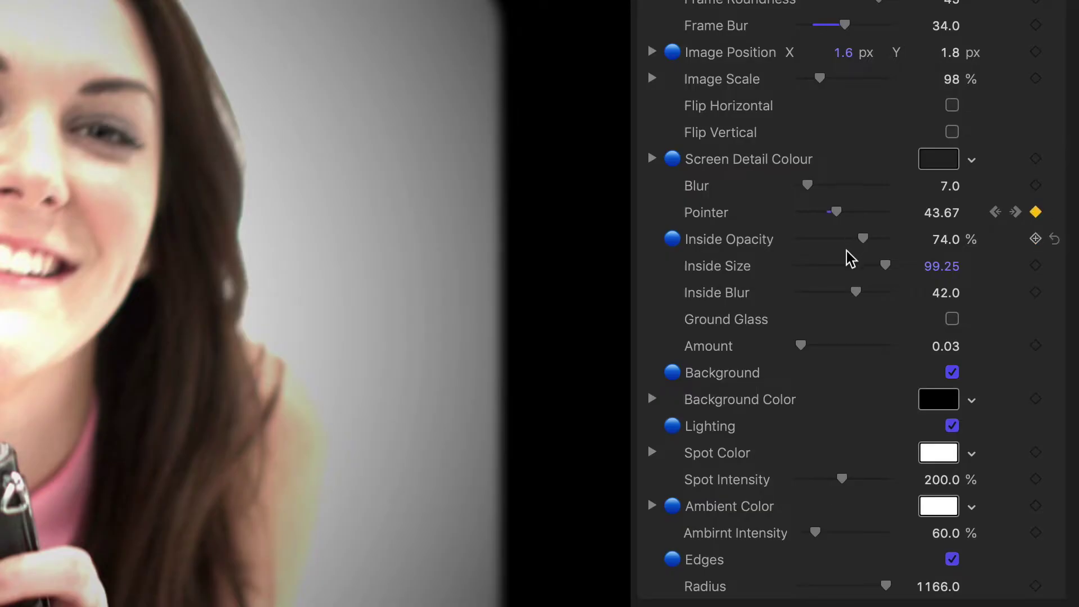
Set Inside Opacity to 74.21 %, Inside Size to 97.62 and Inside Blur to 85, and enable Ground Glass with an Amount of 0.07
left_click_drag(864, 243, 938, 247)
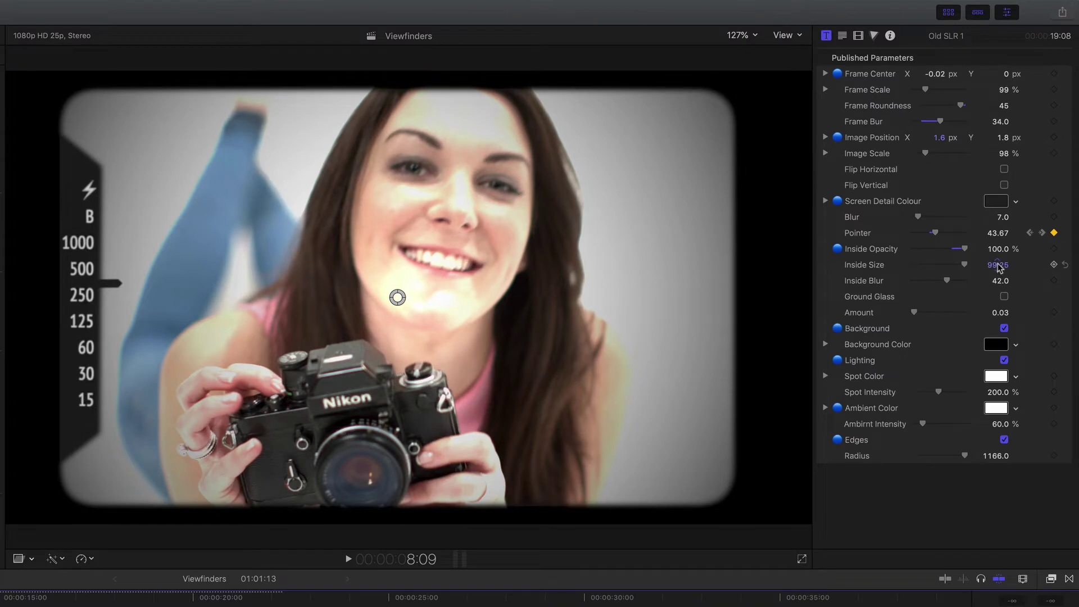
left_click_drag(998, 265, 1018, 283)
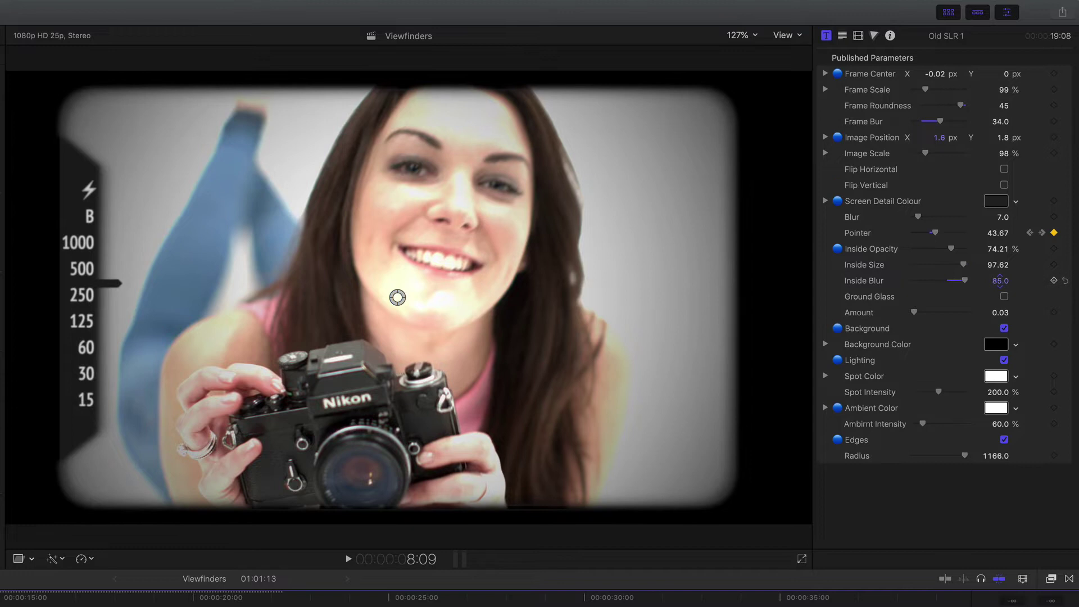
left_click(1004, 297)
left_click_drag(916, 314, 918, 314)
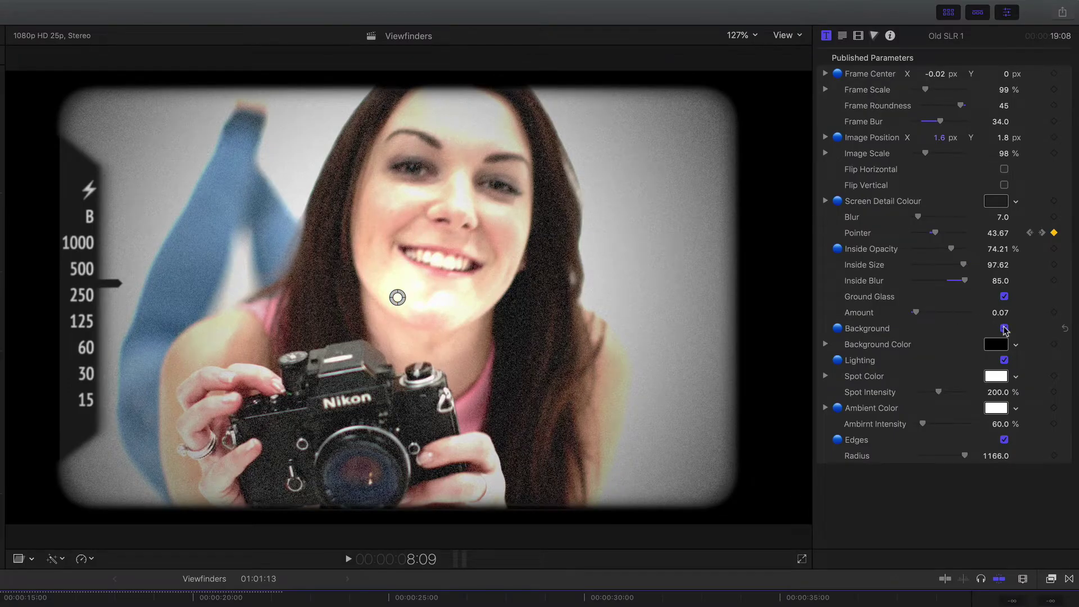
Recentre the viewfinder frame at 0, 0 with its Background switched off, and switch the Background back on
left_click(1005, 328)
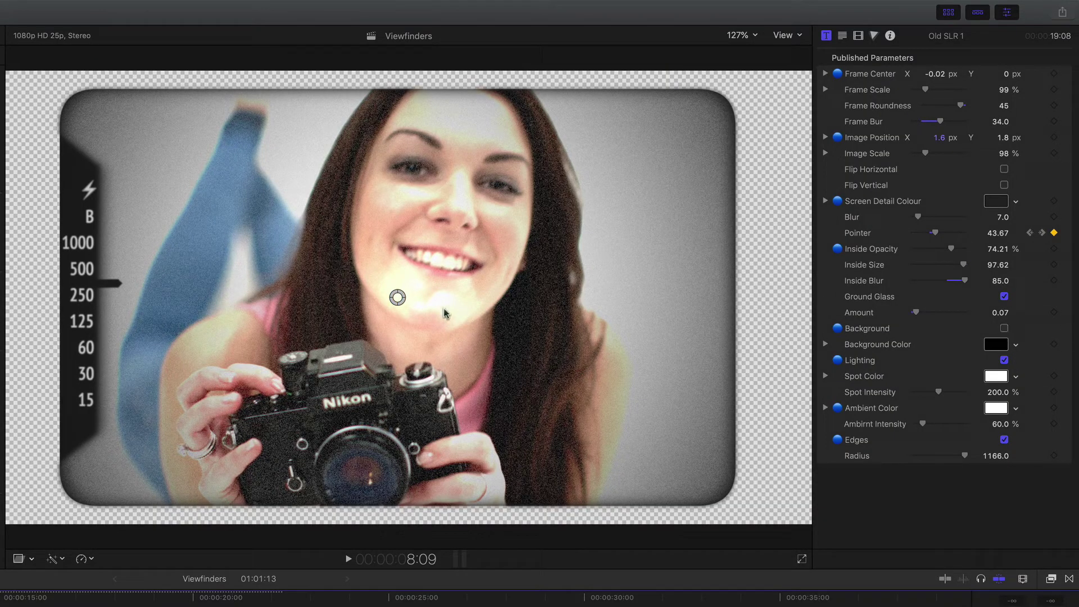
mouse_move(397, 298)
left_mouse_down()
mouse_move(378, 296)
mouse_move(410, 299)
mouse_move(378, 290)
mouse_move(408, 298)
left_mouse_up()
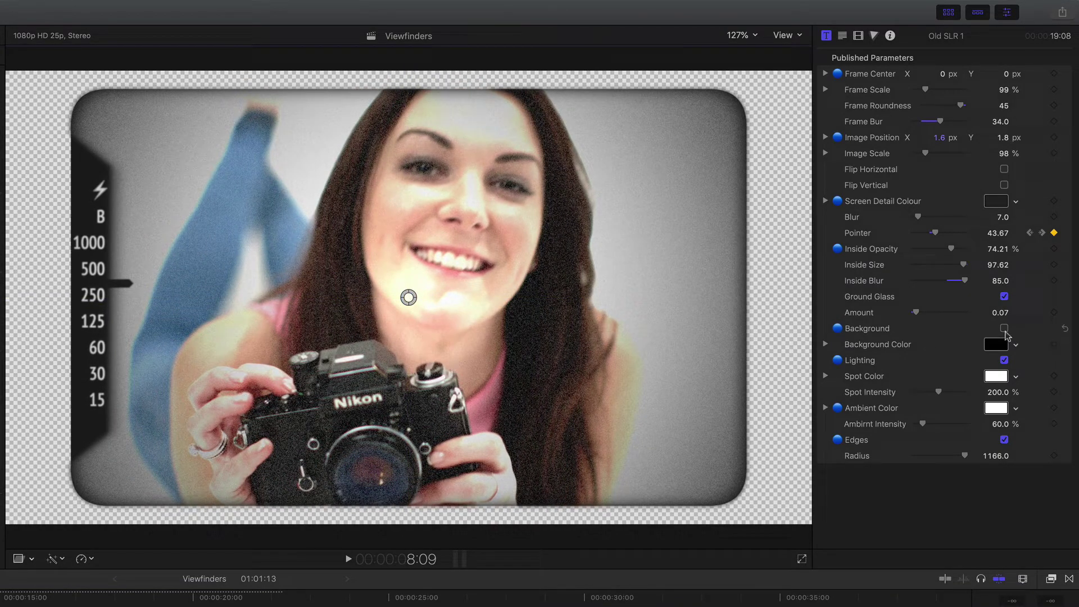
left_click(1005, 328)
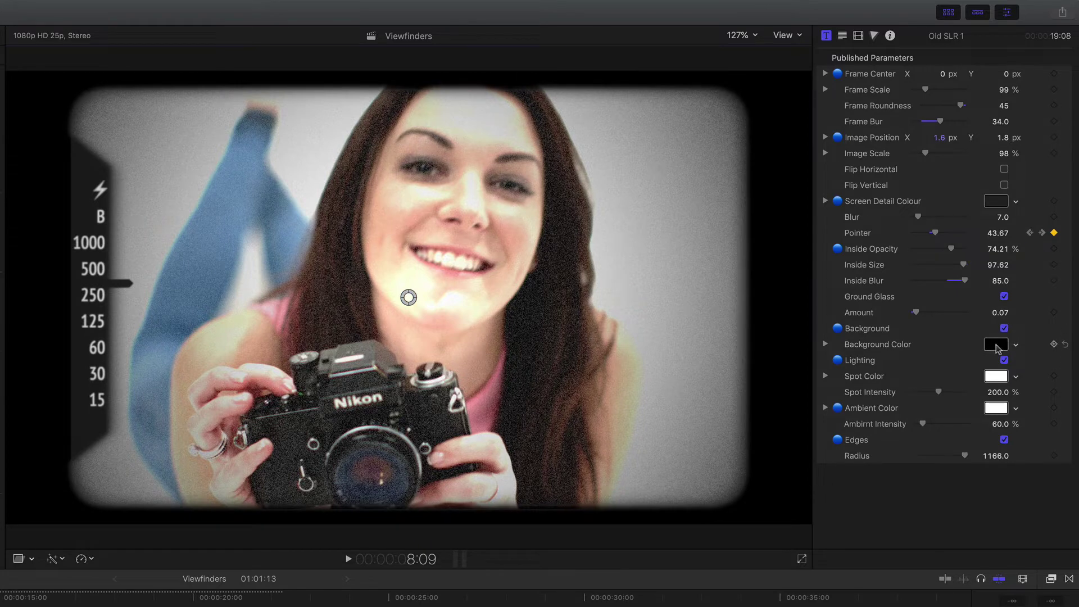
Try a pinkish-red Ambient Color at 1082.52 % intensity, switch Lighting off and adjust the edge Radius
left_click(1005, 360)
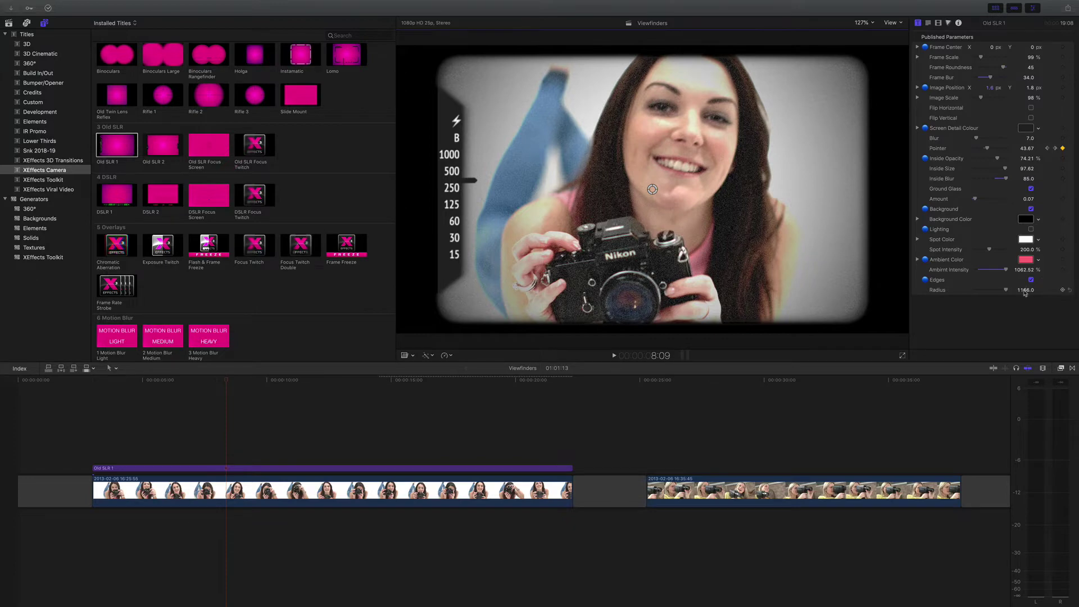
left_click_drag(1025, 292, 1026, 290)
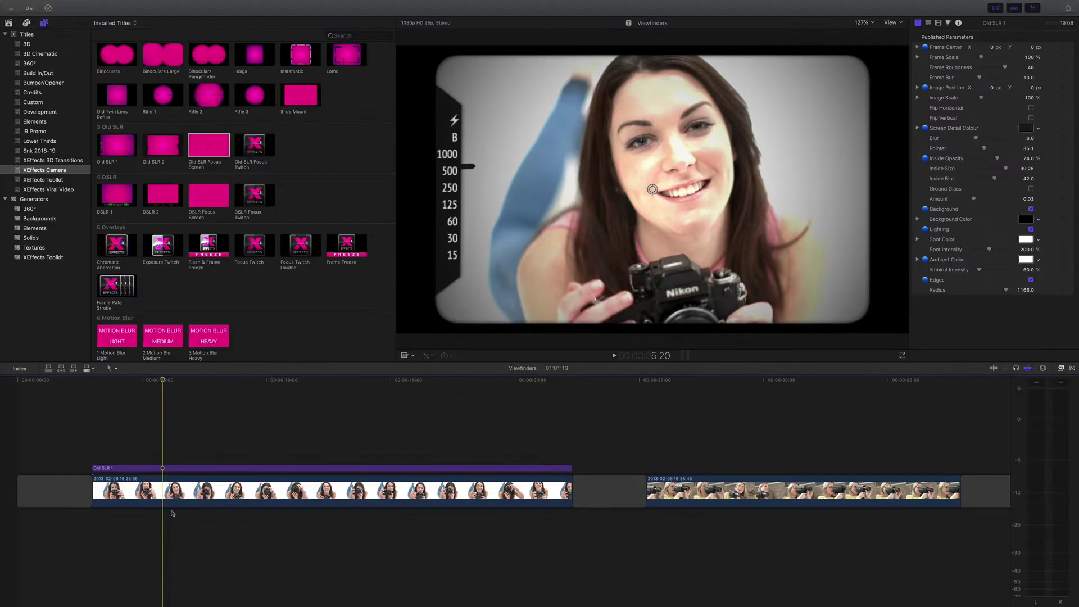
Add the Old SLR Focus Screen title over the whole first clip and move it beneath the Old SLR 1 title
key("x")
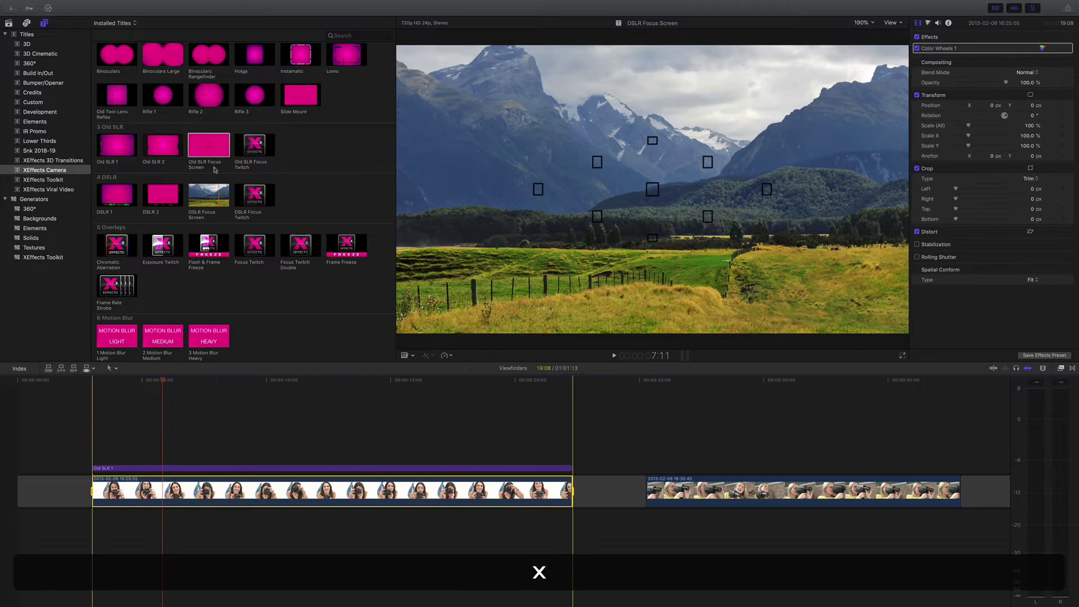
key("q")
left_click(183, 382)
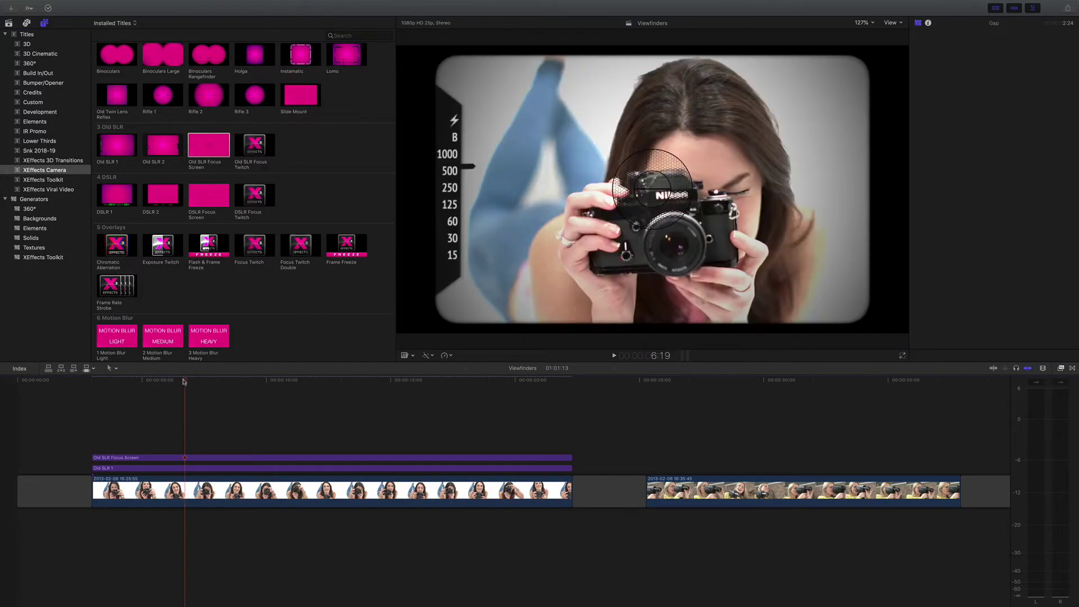
left_click_drag(184, 382, 159, 382)
left_click(166, 459)
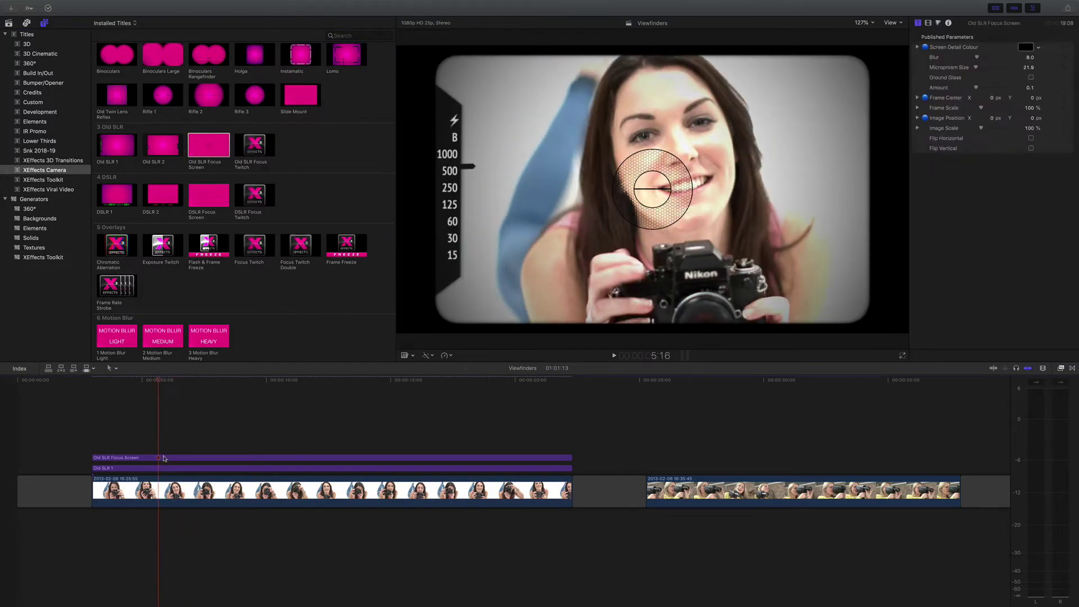
left_click_drag(164, 458, 164, 469)
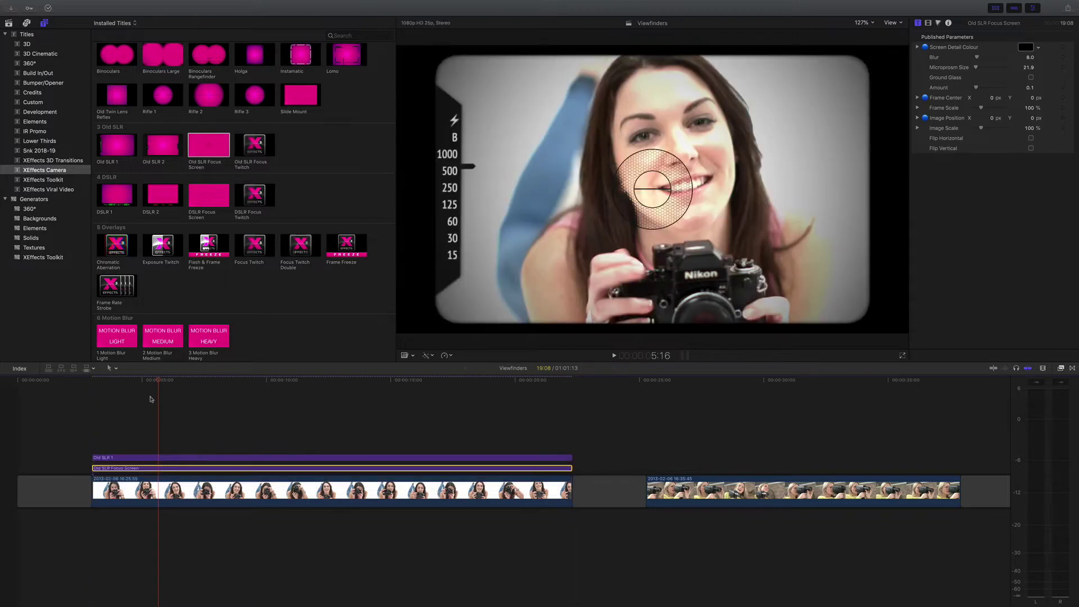
Play back parts of the first clip to preview the focus screen inside the viewfinder
mouse_move(159, 382)
left_mouse_down()
mouse_move(145, 382)
mouse_move(161, 381)
left_mouse_up()
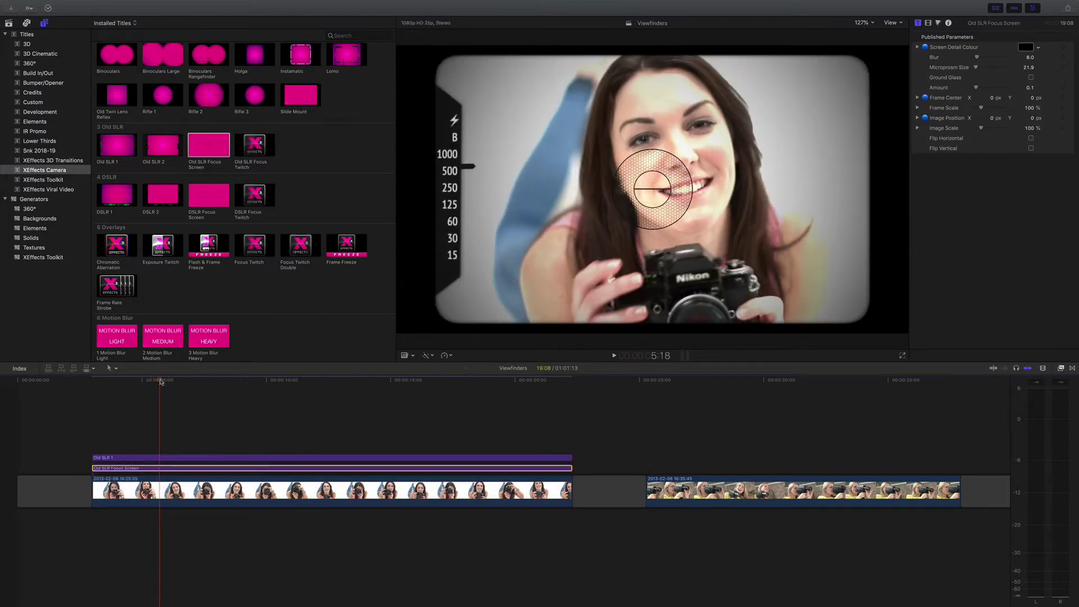
key("space")
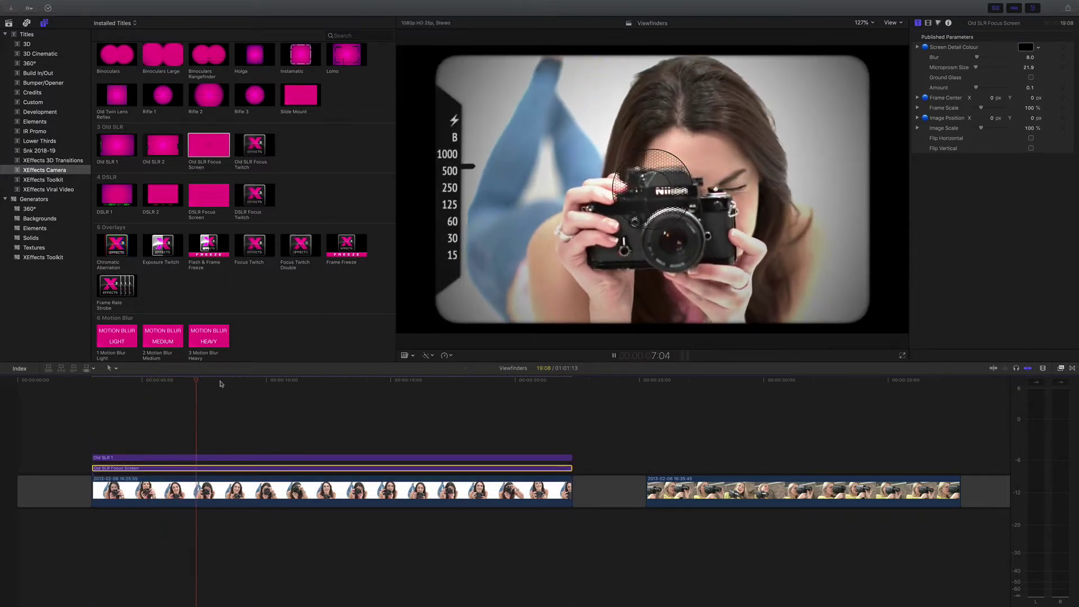
key("space")
left_click_drag(206, 383, 260, 383)
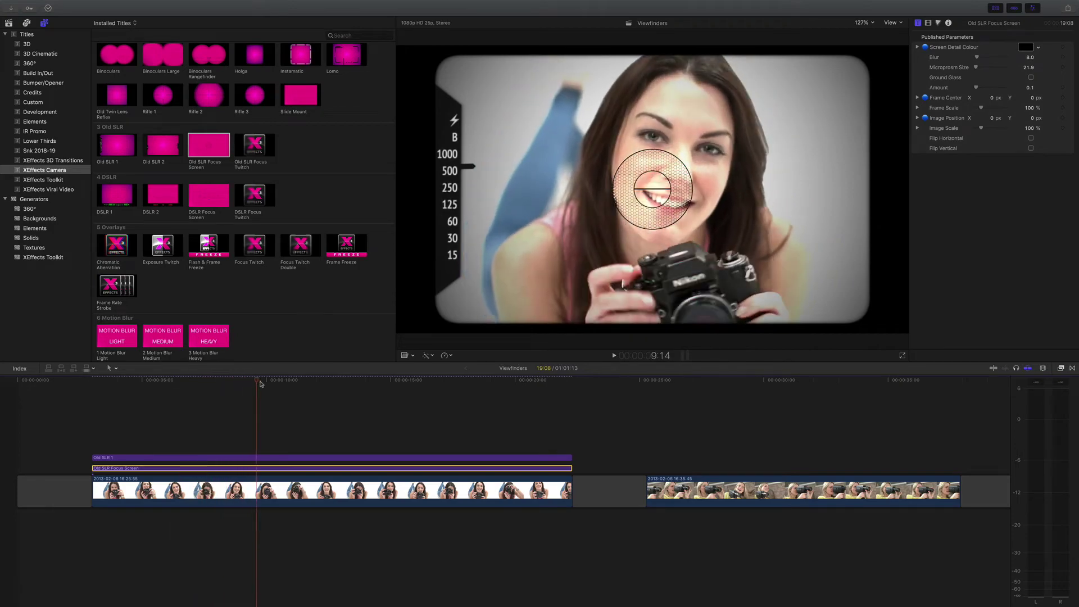
key("space")
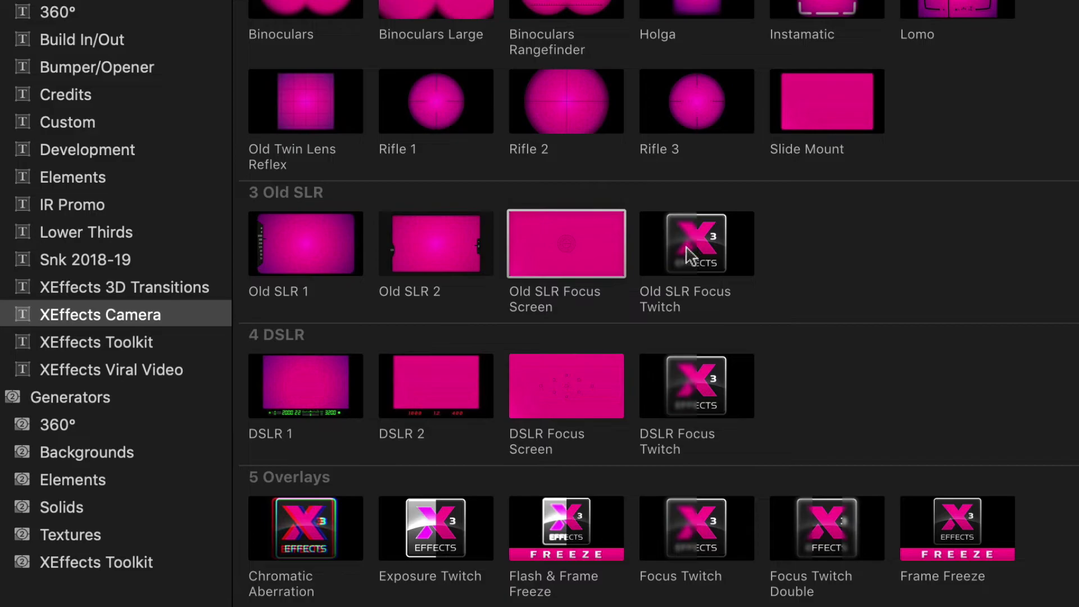
Place the Old SLR Focus Twitch title directly above the first clip at about 11:01, beneath the Focus Screen title, and skim through it
left_click_drag(694, 245, 294, 464)
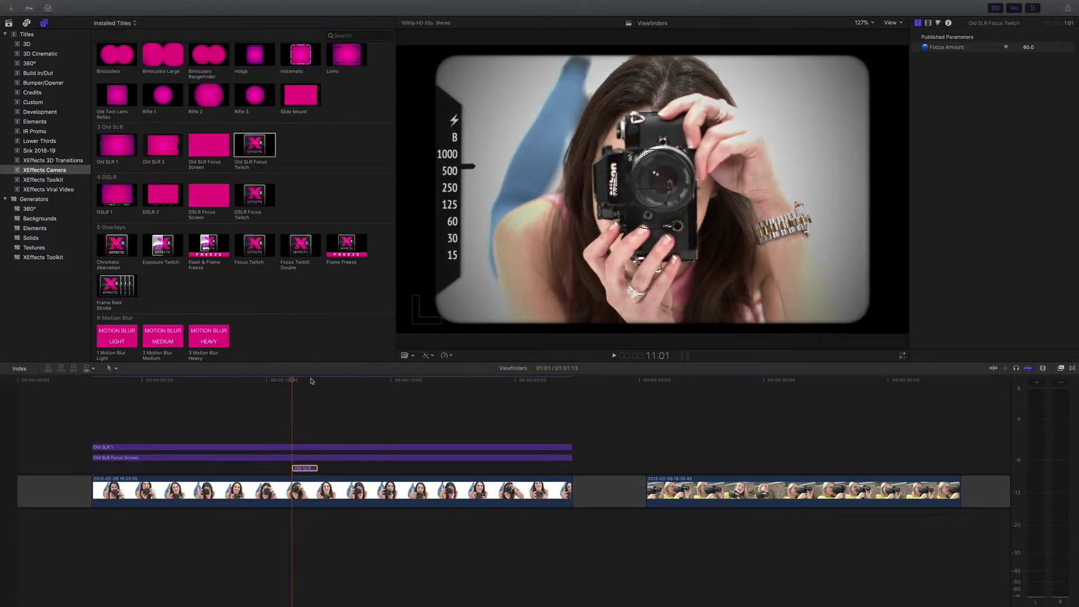
left_click_drag(311, 381, 294, 380)
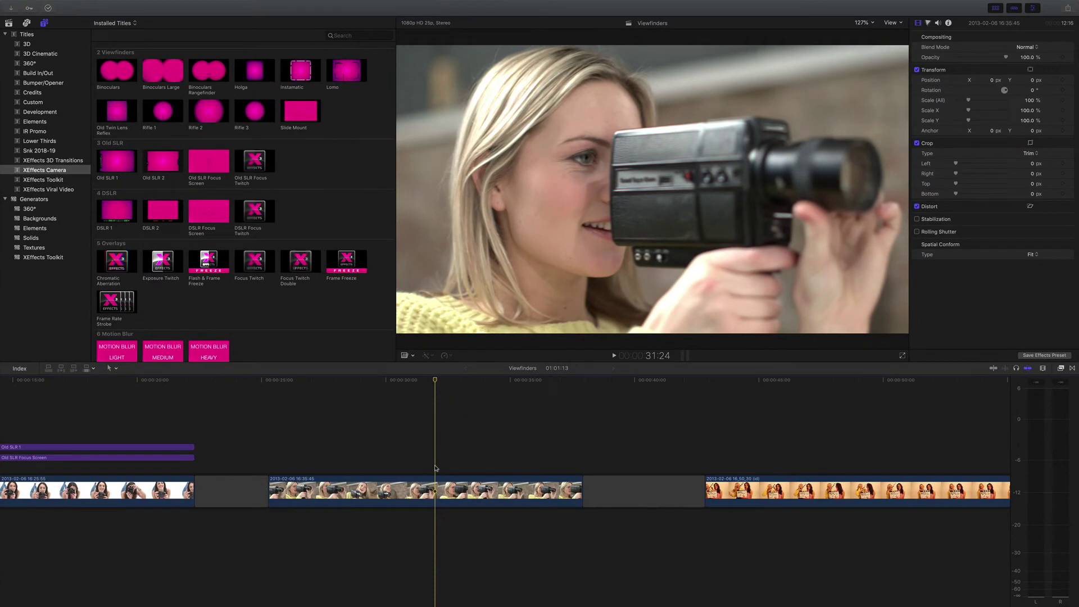
Add the Lomo viewfinder title over the whole second clip and select it with the playhead at about 29:18
left_click(438, 481)
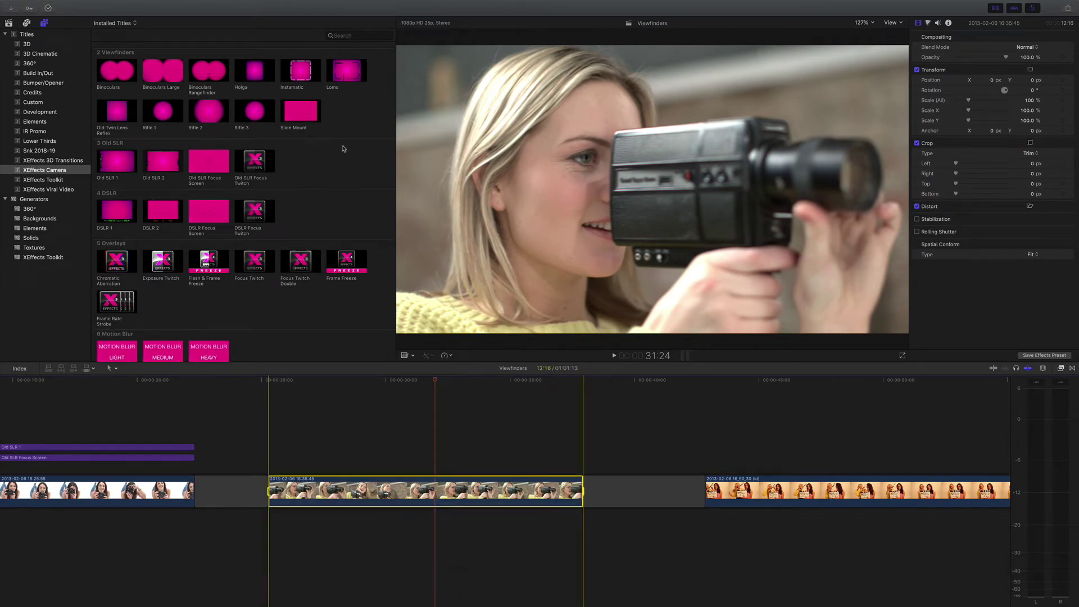
left_click(346, 76)
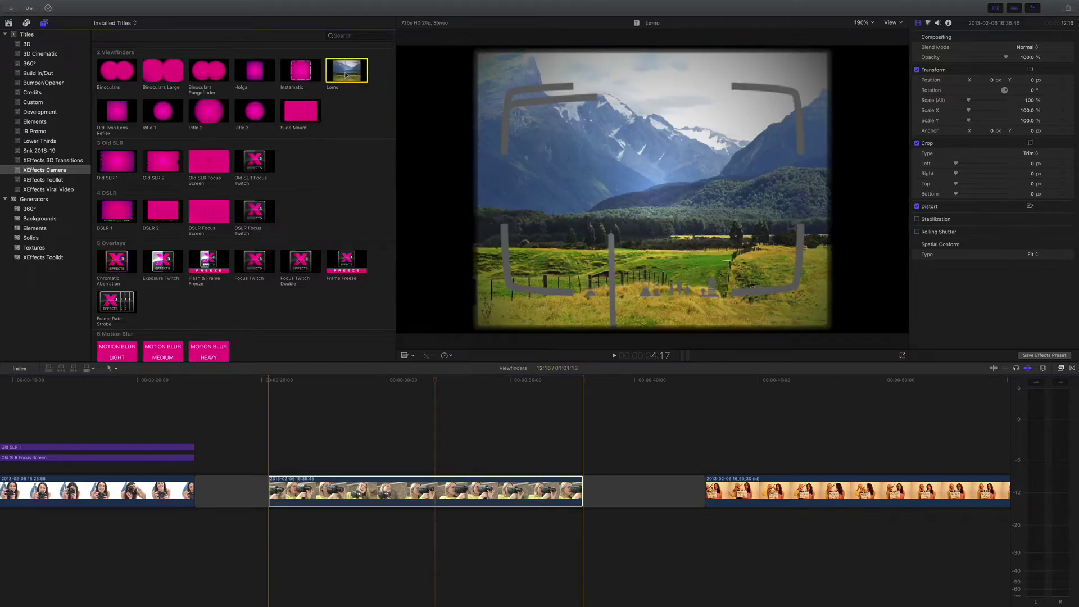
key("q")
left_click(373, 383)
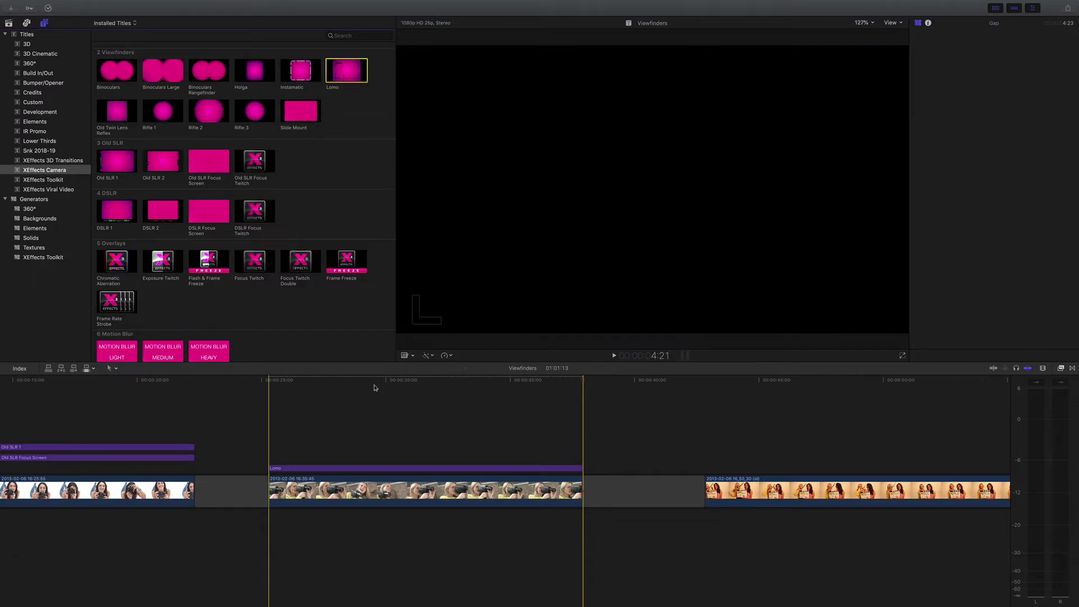
mouse_move(371, 383)
left_mouse_down()
mouse_move(342, 384)
mouse_move(381, 383)
left_mouse_up()
left_click(380, 469)
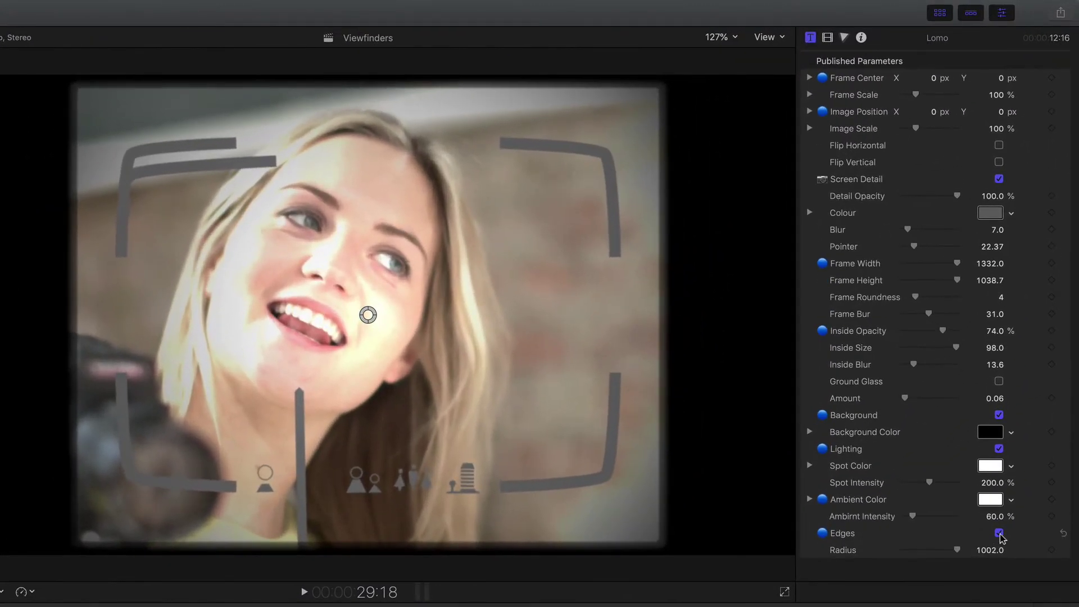
Switch off the Lomo title's Edges and Lighting, and set Frame Roundness to 44 and Inside Blur to 41.6
left_click(999, 533)
left_click(999, 449)
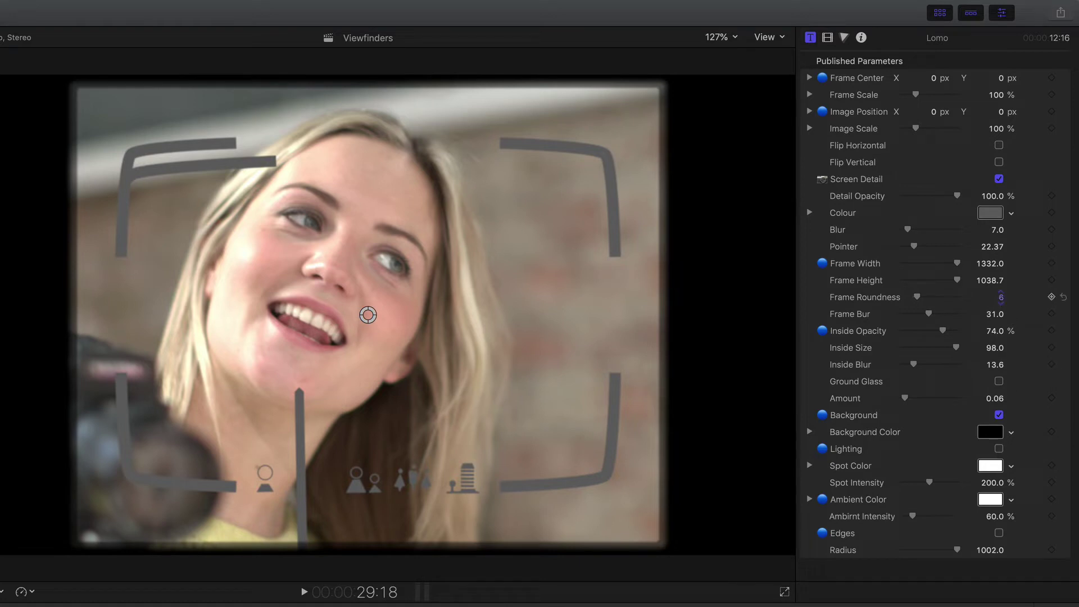
left_click_drag(1001, 297, 1001, 297)
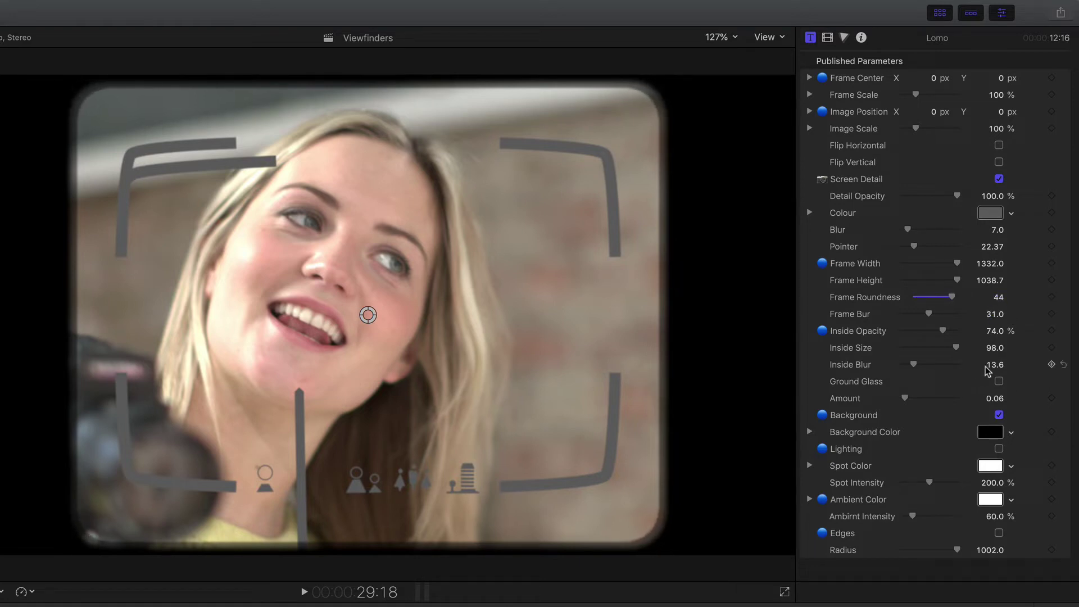
left_click_drag(995, 364, 995, 361)
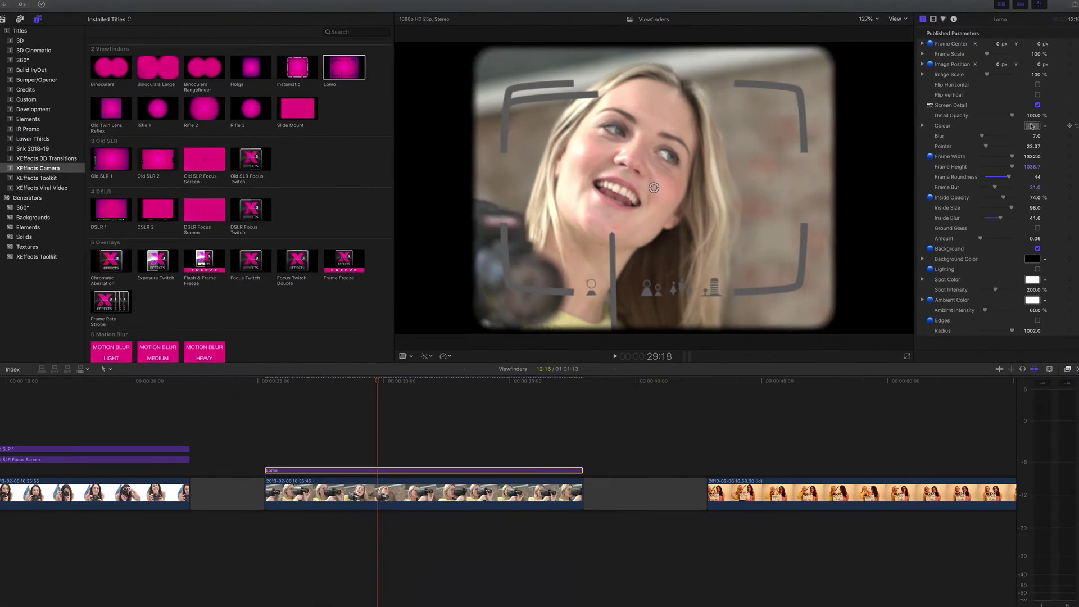
Darken the Lomo title's screen detail Colour to near black
left_click(1032, 127)
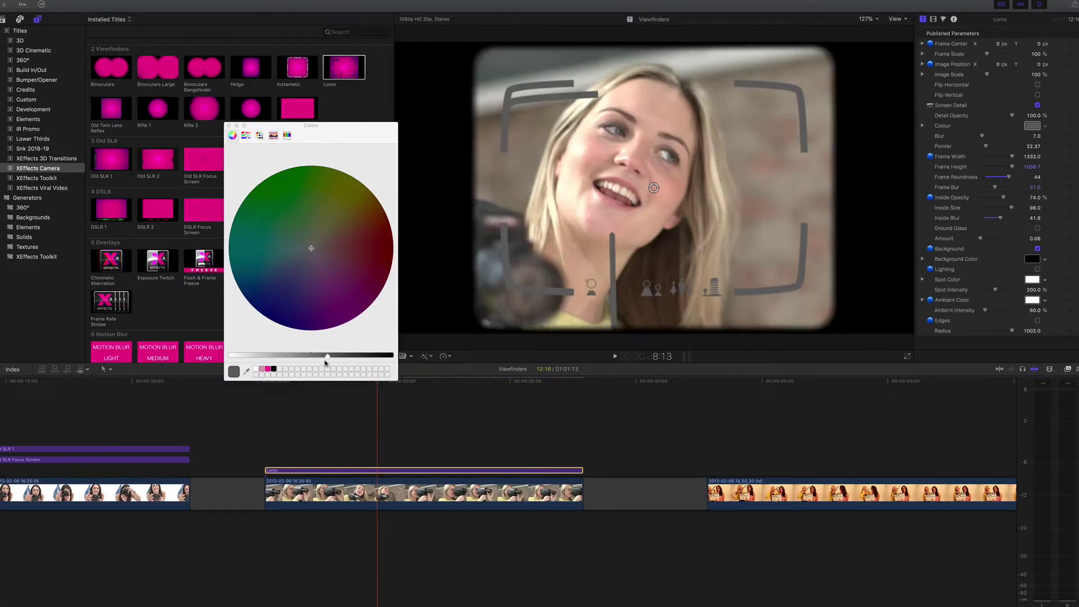
left_click_drag(329, 359, 371, 359)
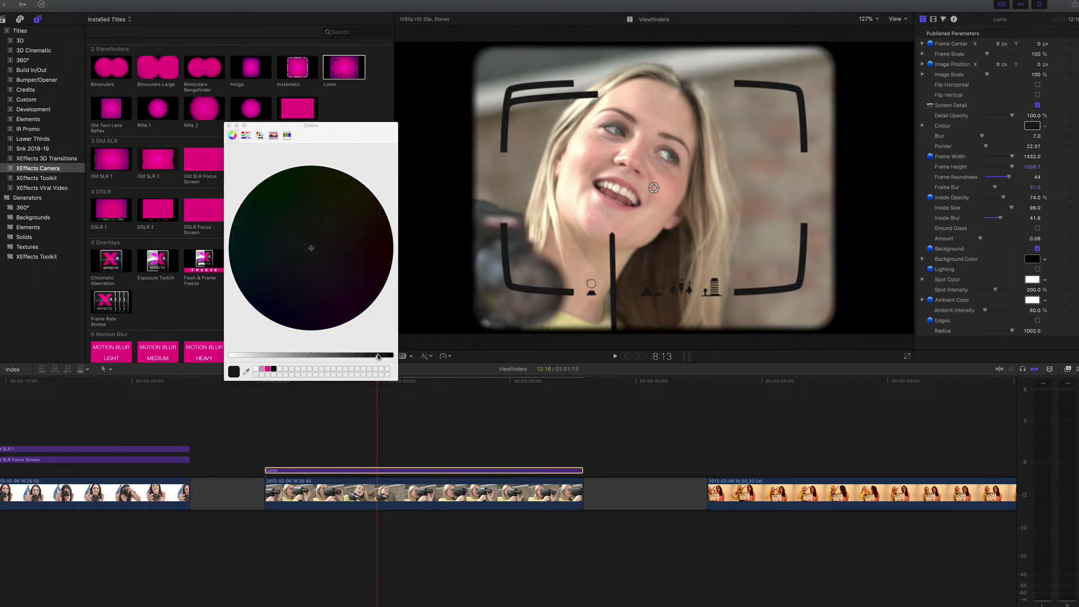
left_click(228, 126)
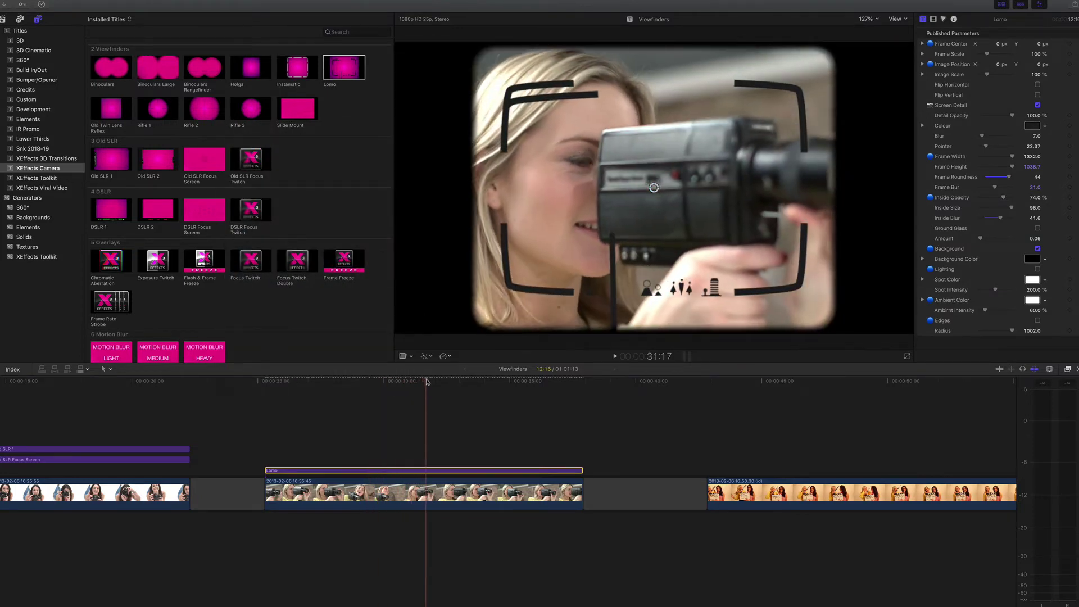
Add the Chromatic Aberration title over the whole second clip and move it beneath the Lomo title
left_click(360, 483)
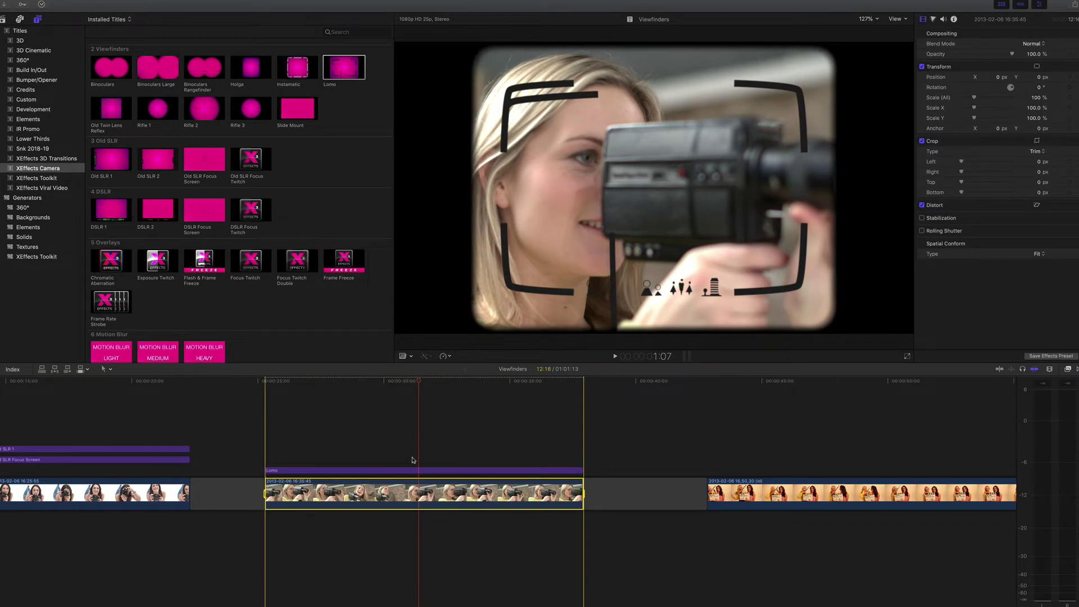
left_click(113, 263)
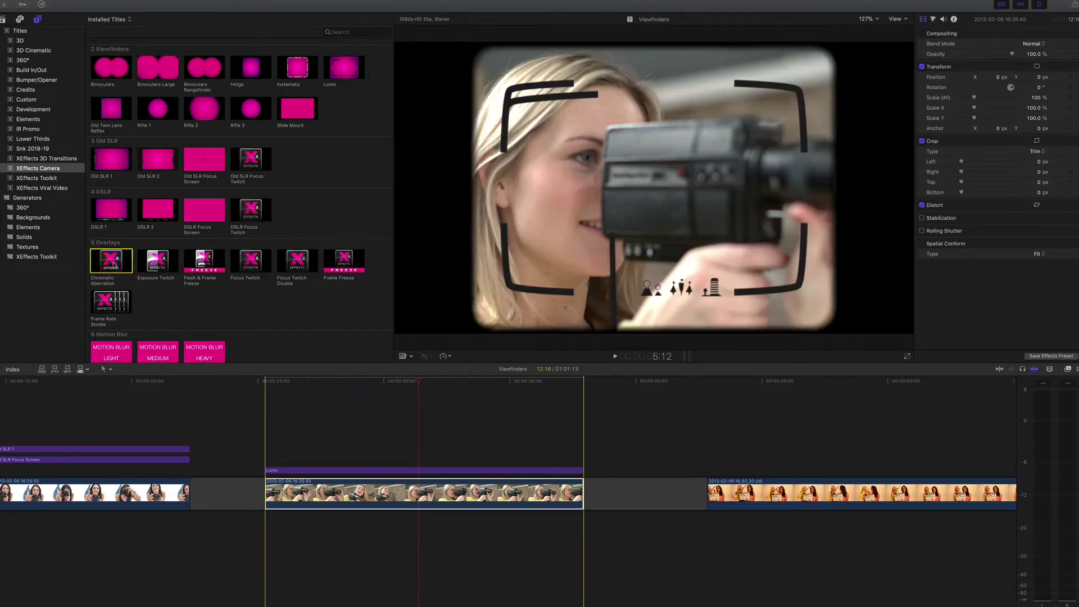
key("q")
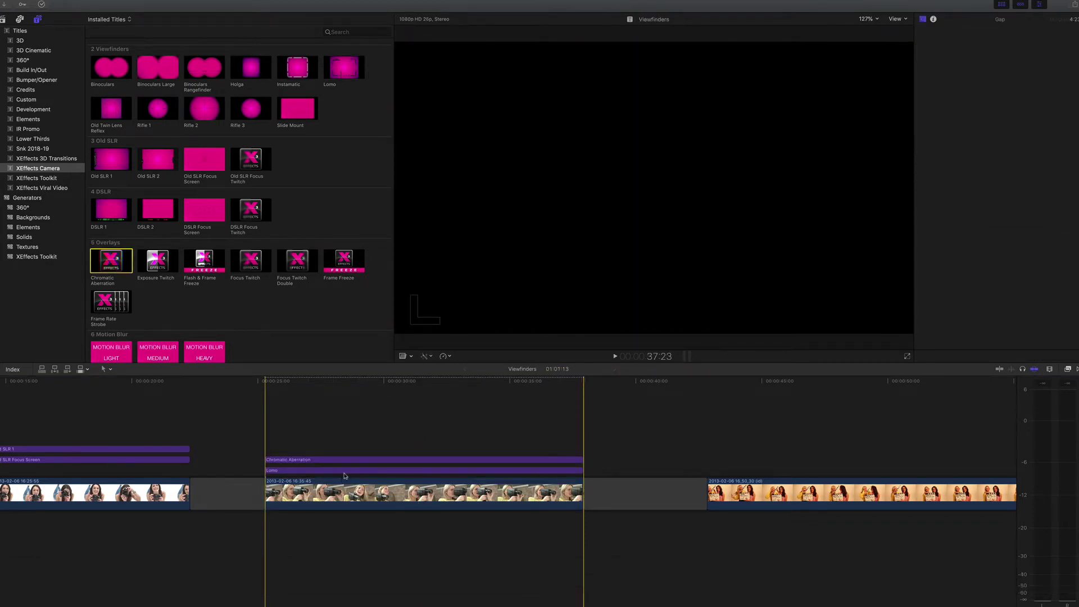
left_click_drag(340, 464, 342, 474)
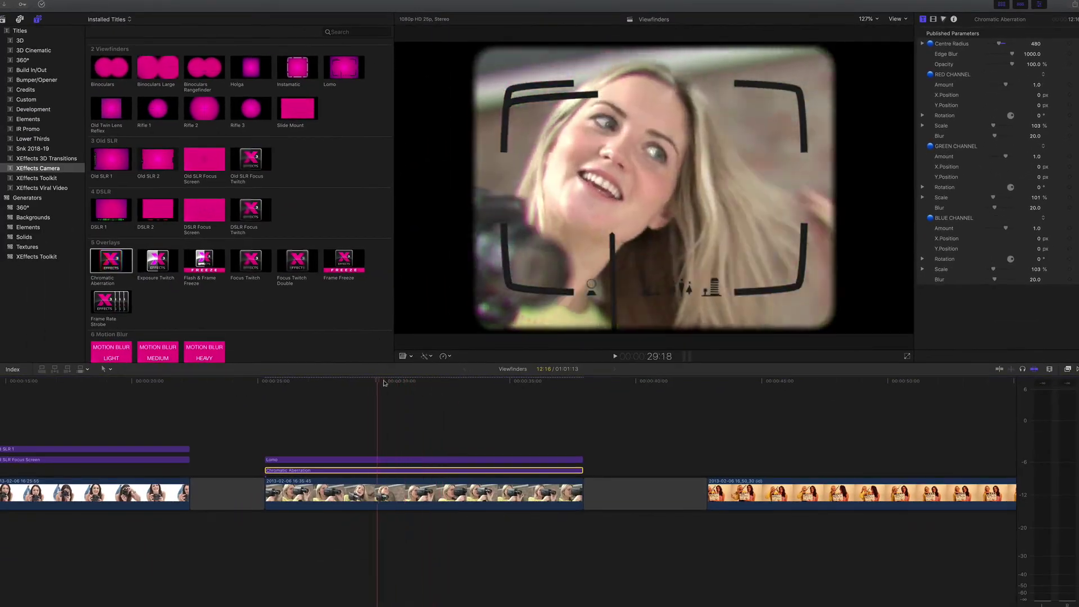
Add the Frame Rate Strobe title over the whole second clip and move it beneath the Chromatic Aberration title
left_click(413, 495)
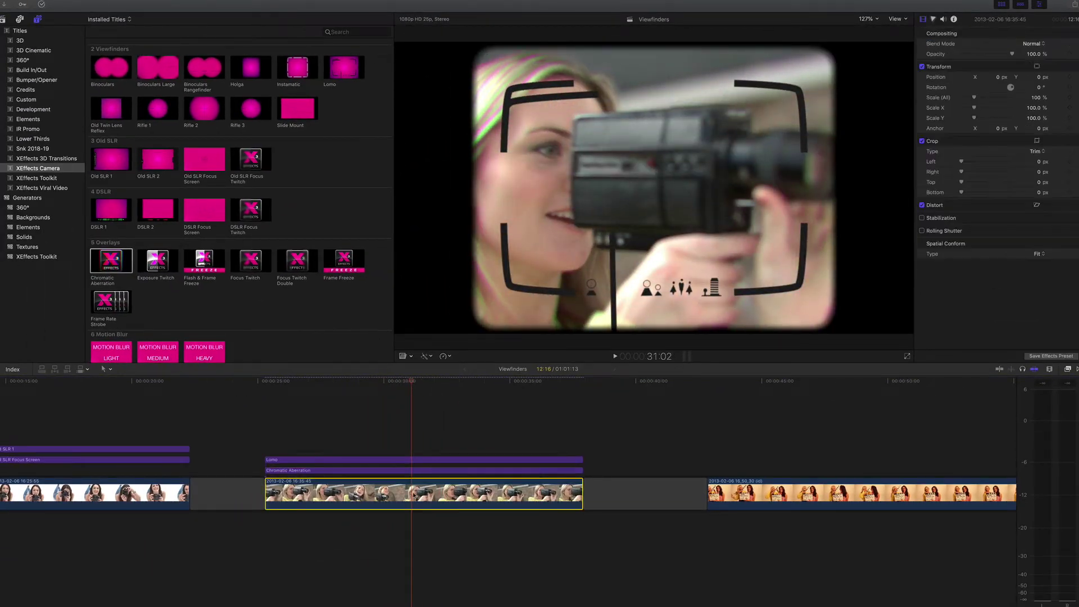
key("x")
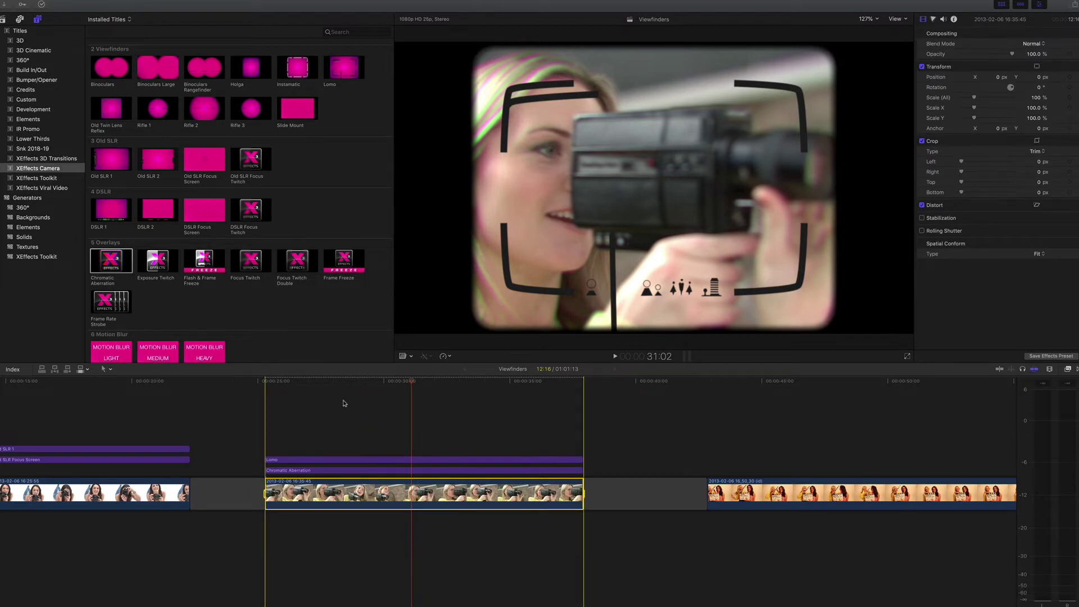
left_click(110, 300)
key("q")
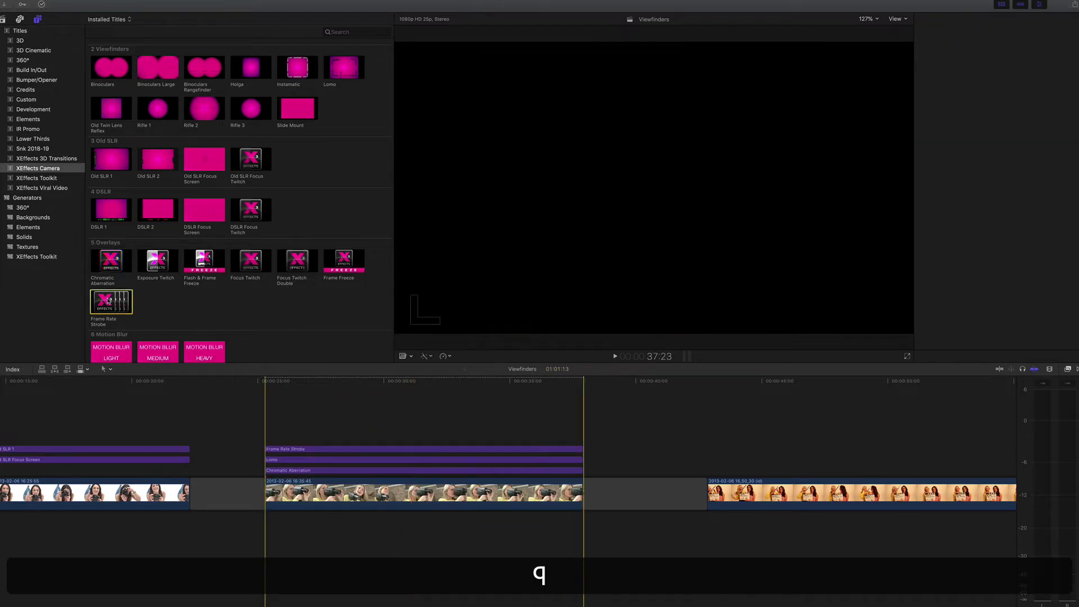
left_click_drag(322, 439, 323, 473)
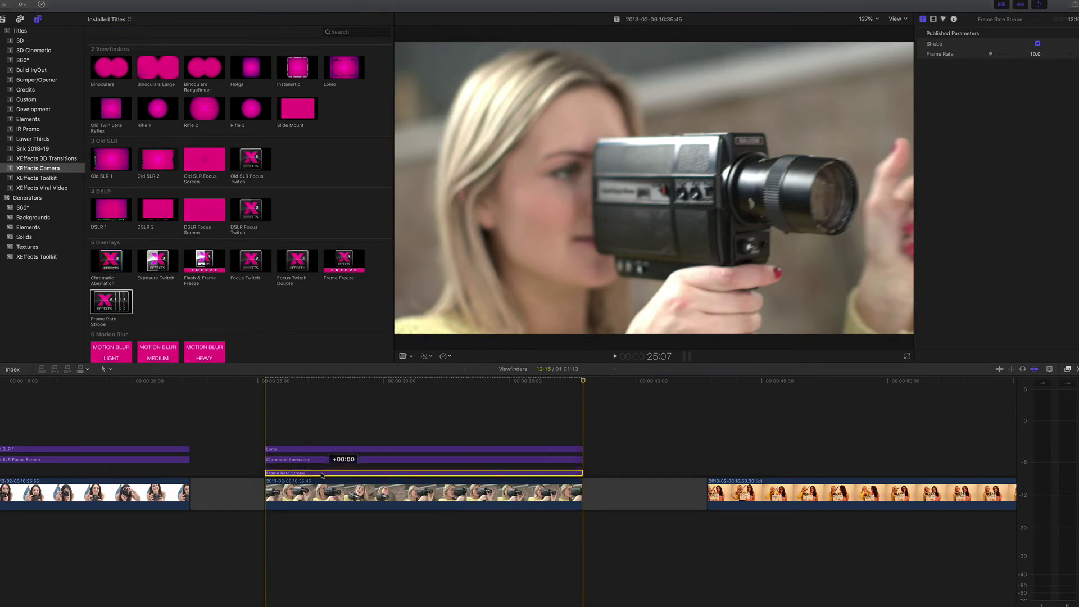
left_click(300, 382)
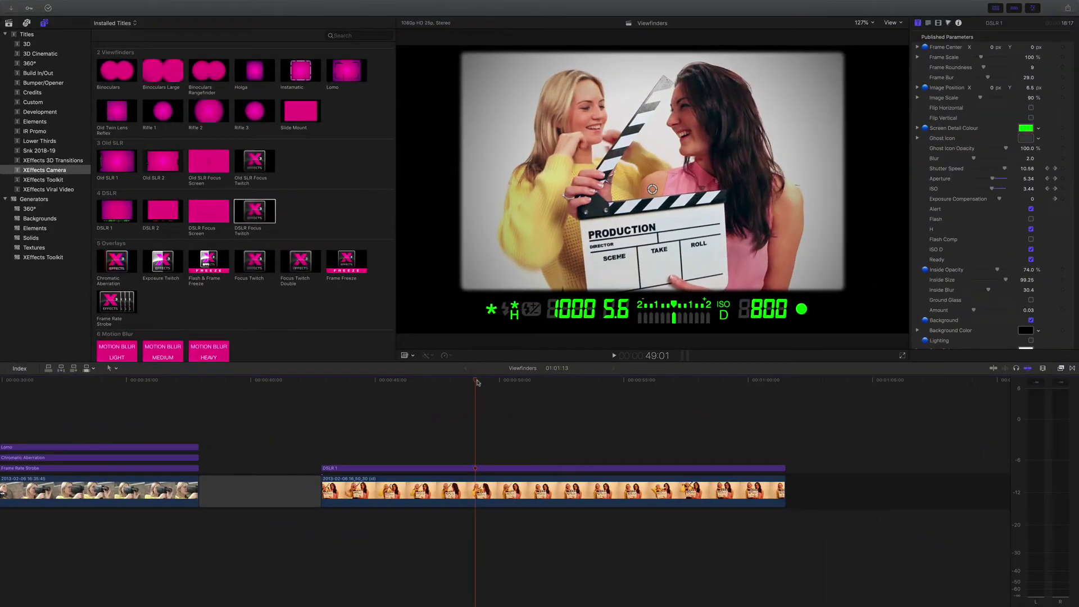
Add the DSLR Focus Screen title over the whole third clip and move it beneath the DSLR 1 title
left_click_drag(477, 381, 478, 383)
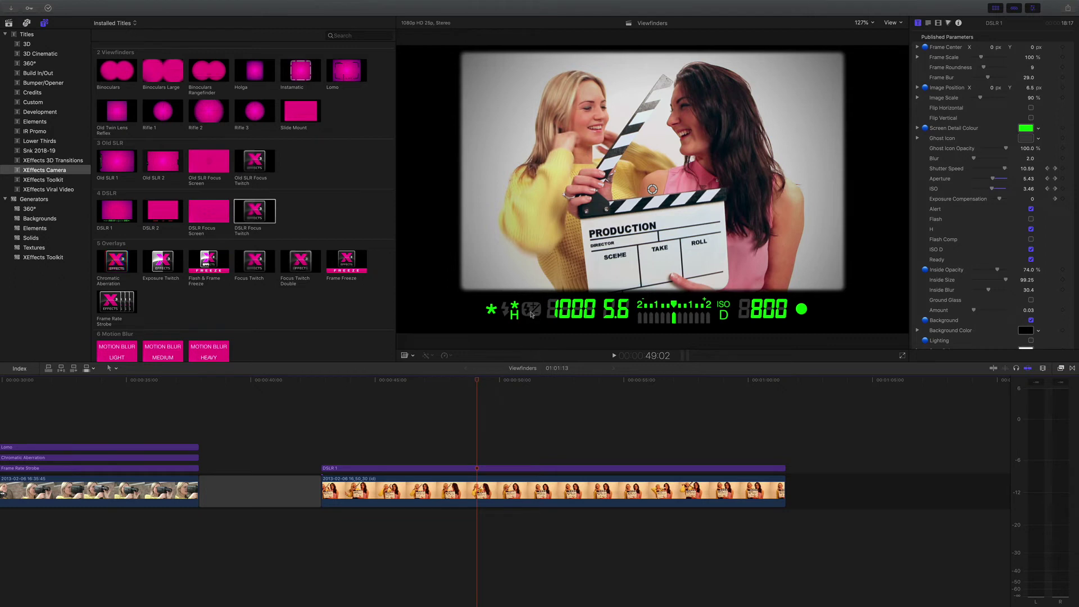
left_click_drag(485, 385, 476, 382)
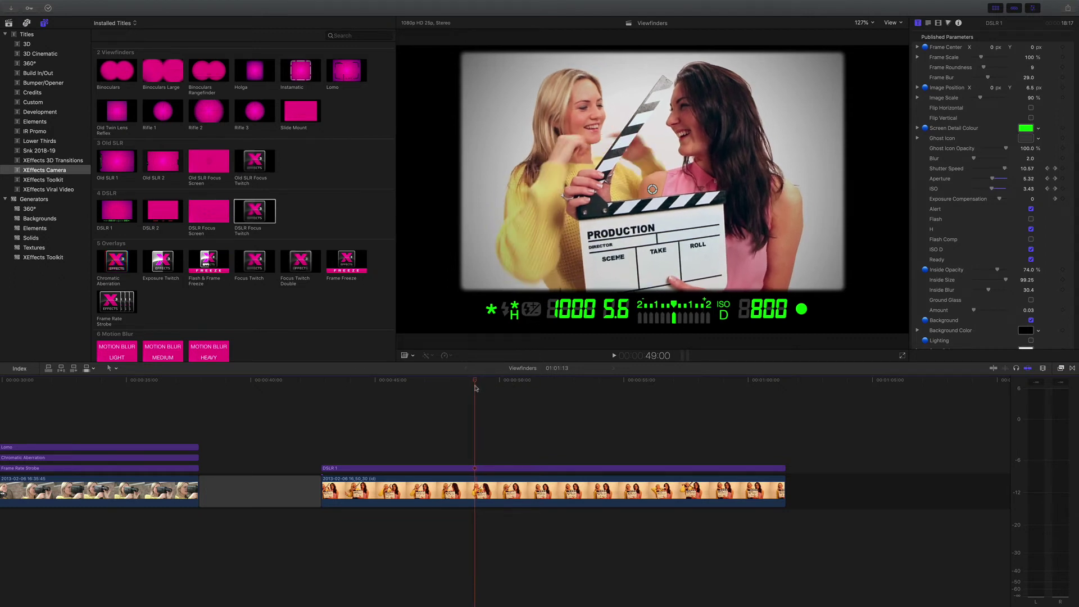
key("x")
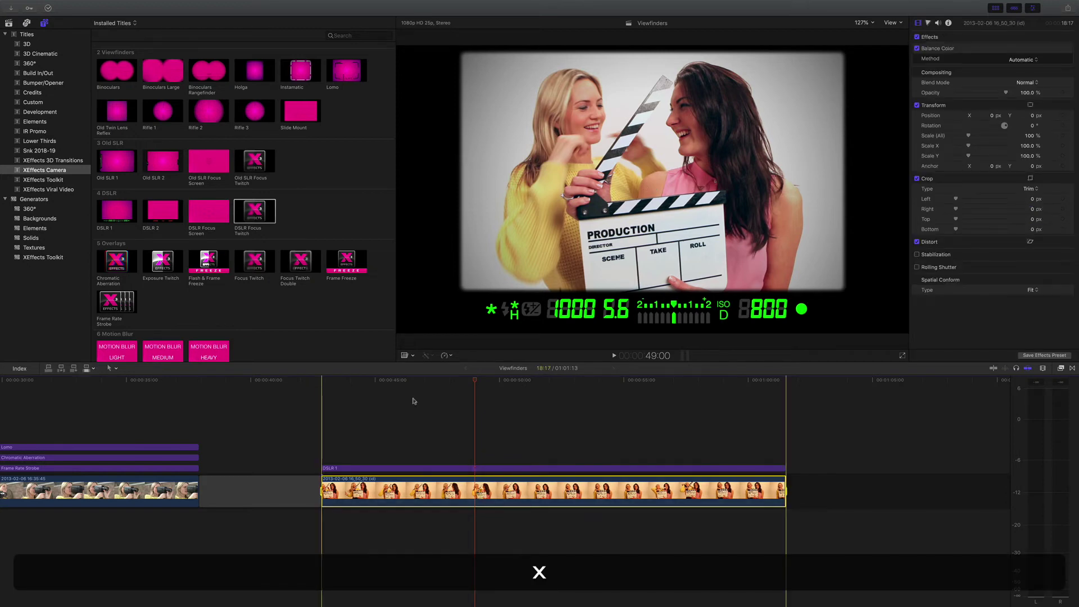
left_click(208, 218)
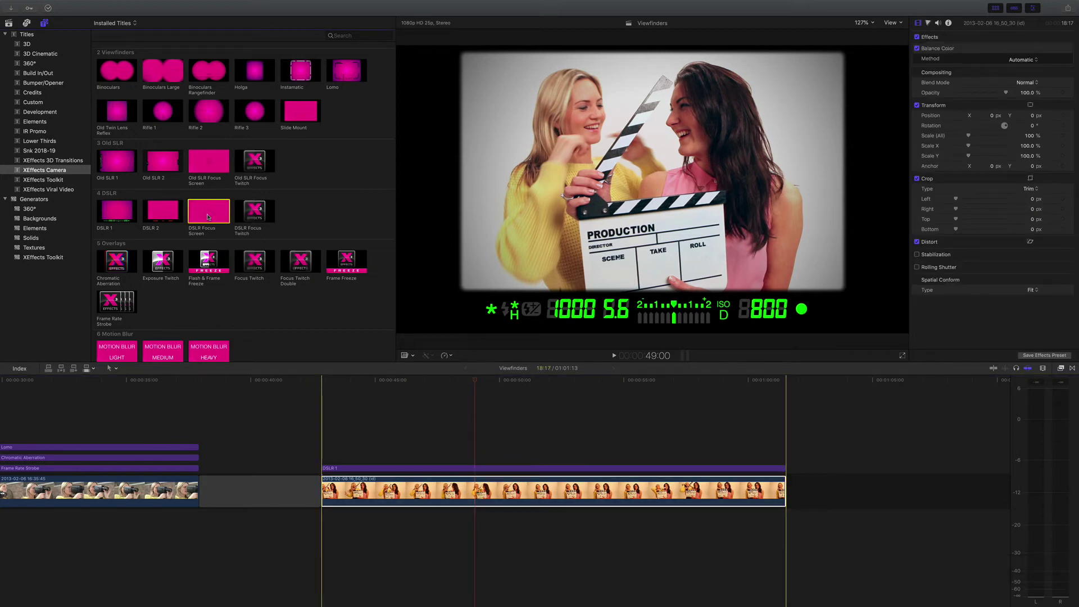
key("q")
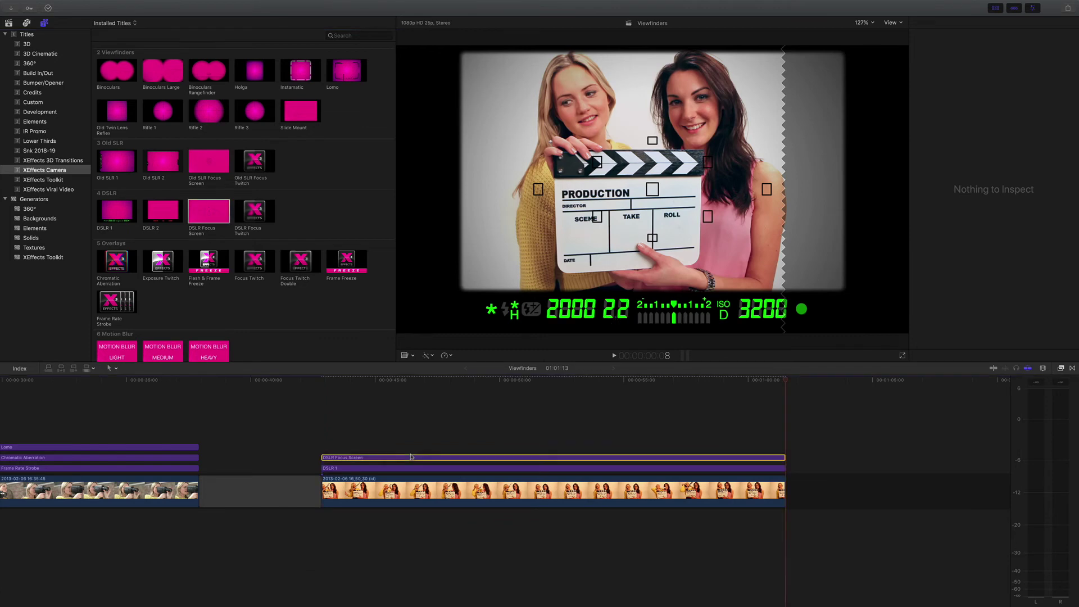
left_click_drag(411, 457, 430, 467)
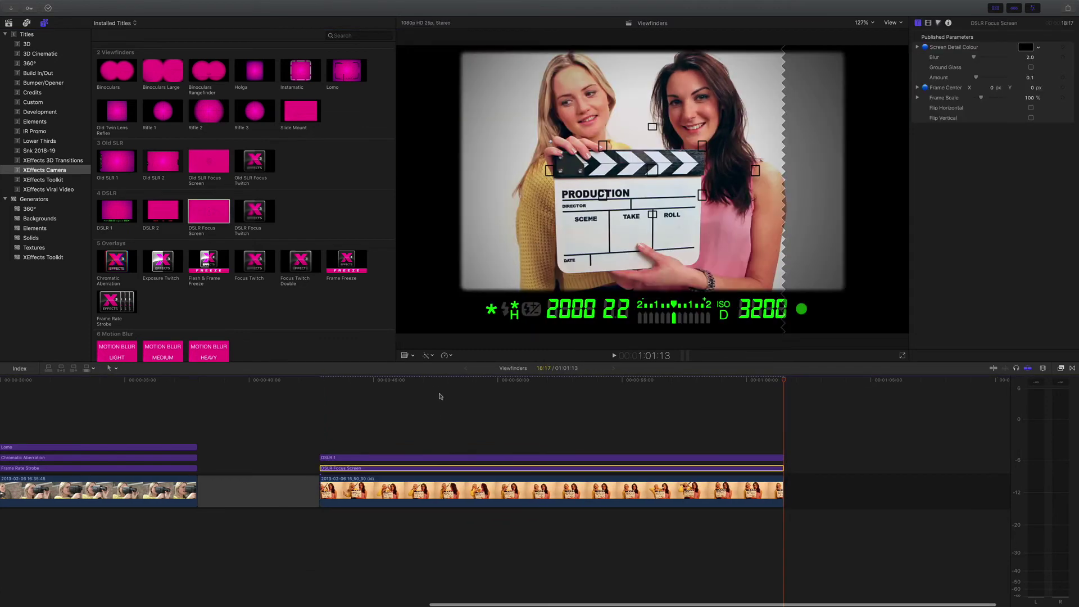
Place the DSLR Focus Twitch title directly above the third clip at about 47:07 and skim through it
mouse_move(430, 381)
left_mouse_down()
mouse_move(417, 381)
mouse_move(475, 381)
mouse_move(432, 382)
left_mouse_up()
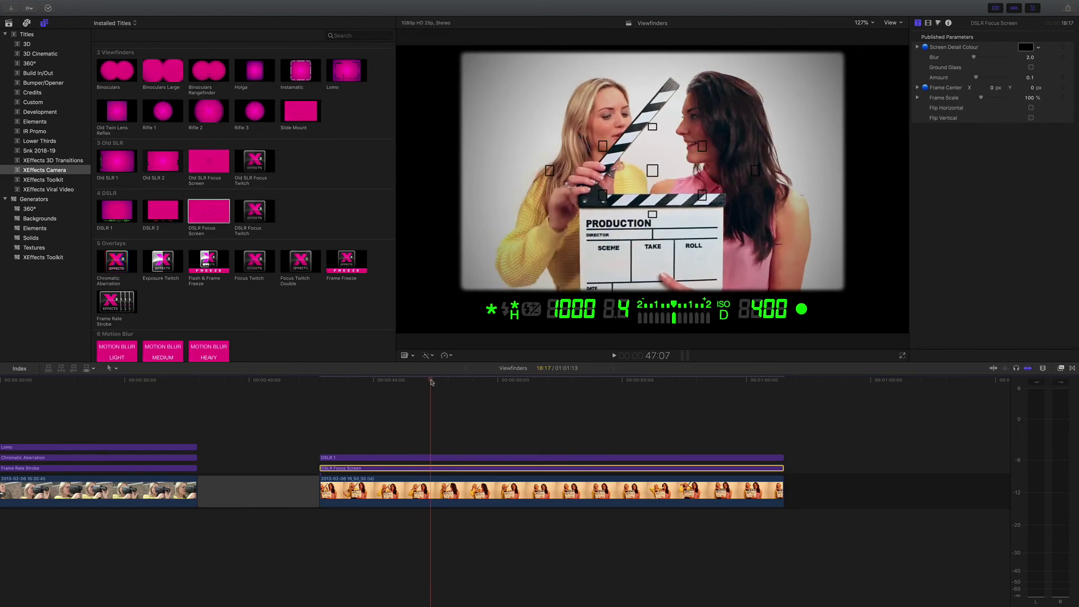
left_click_drag(255, 217, 430, 466)
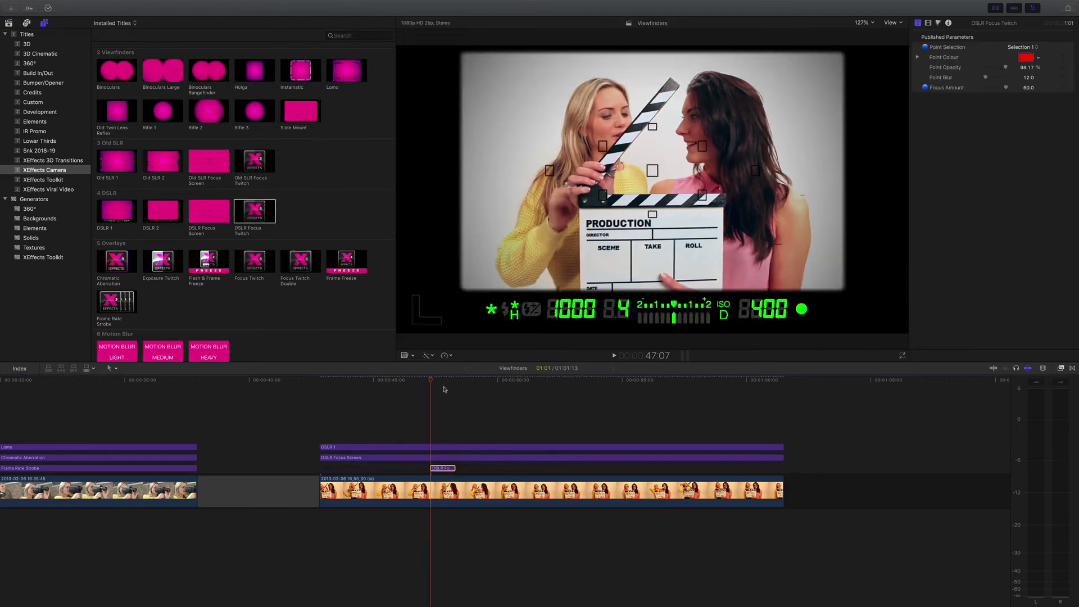
left_click_drag(432, 380, 441, 383)
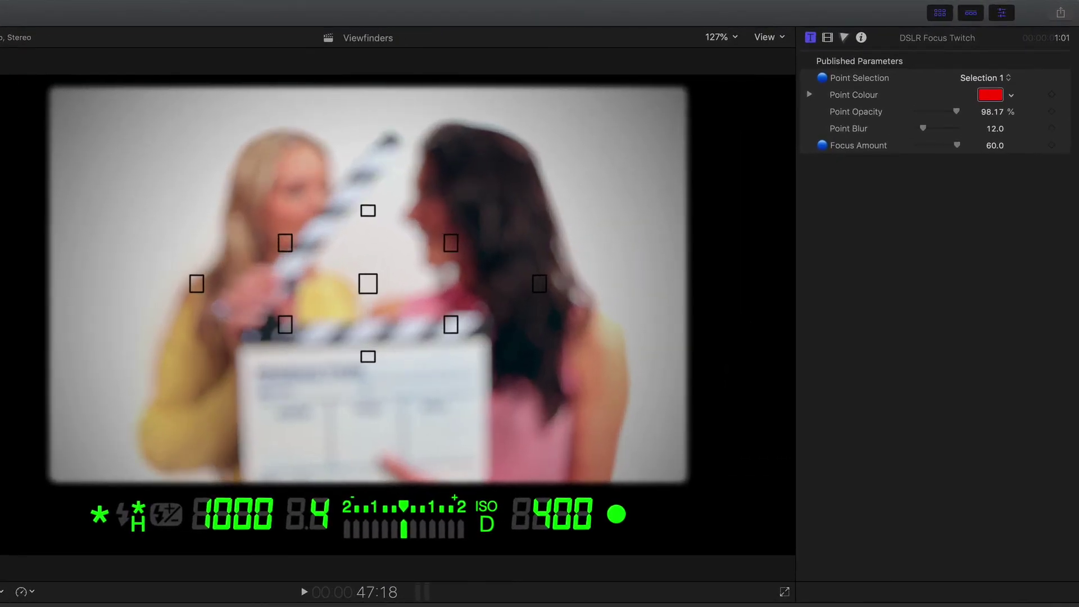
left_click_drag(29, 606, 33, 606)
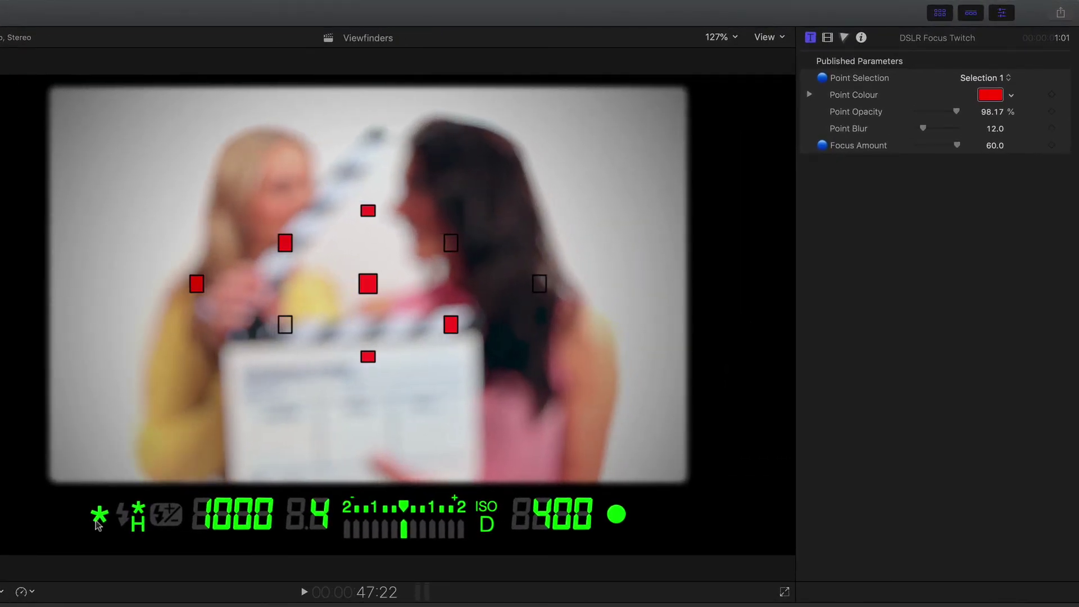
Try Selection 2 as the DSLR Focus Twitch's Point Selection and return it to Selection 1
left_click(984, 78)
left_click(978, 90)
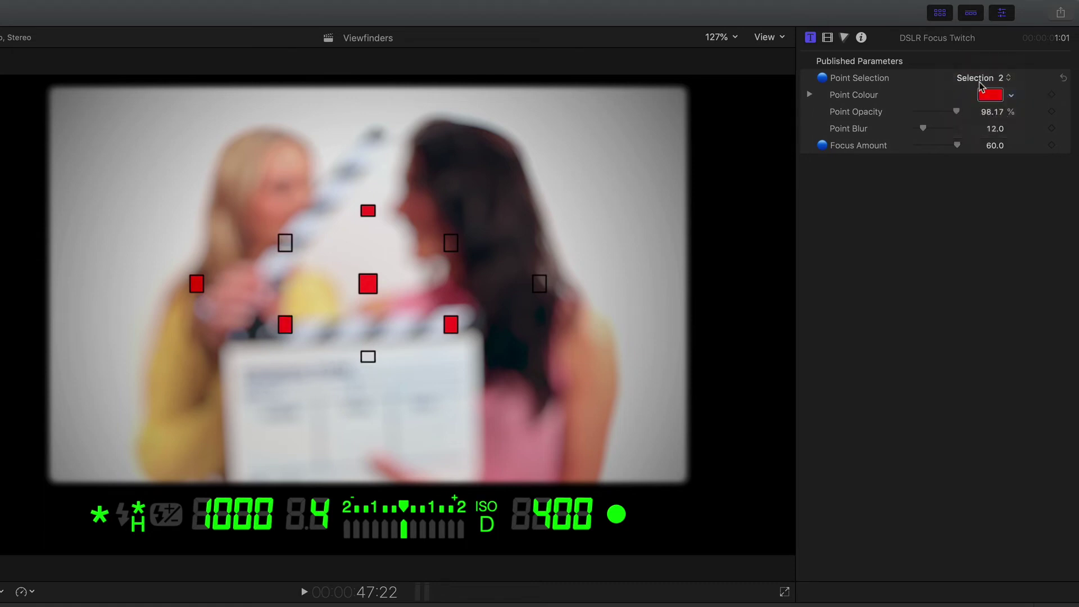
left_click(981, 78)
left_click(977, 66)
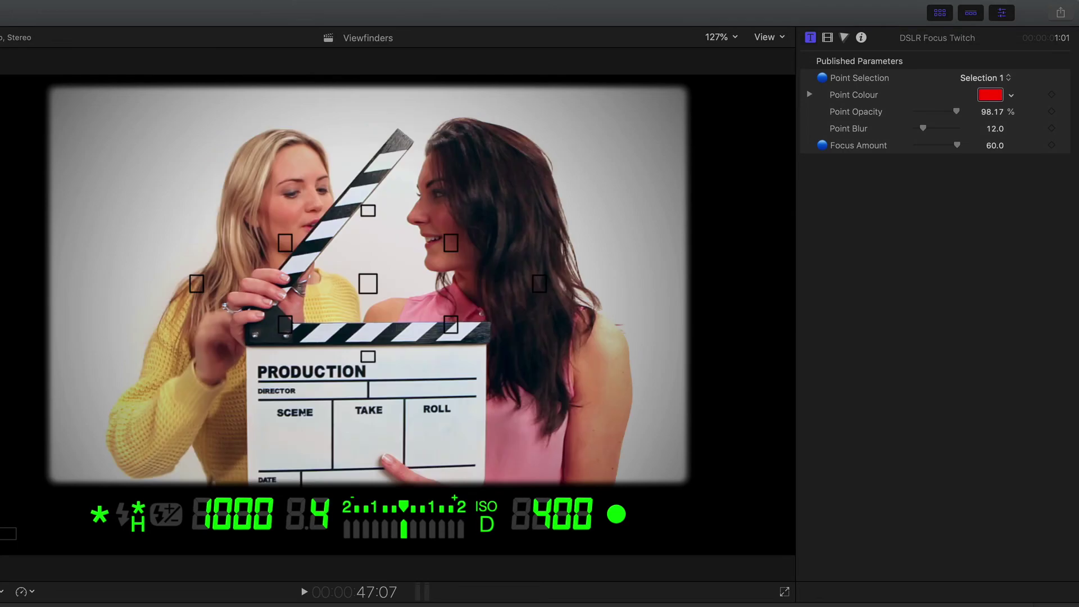
Play back the third clip from the focus twitch and step frame by frame around 51:08 to examine the pose for a freeze
key("space")
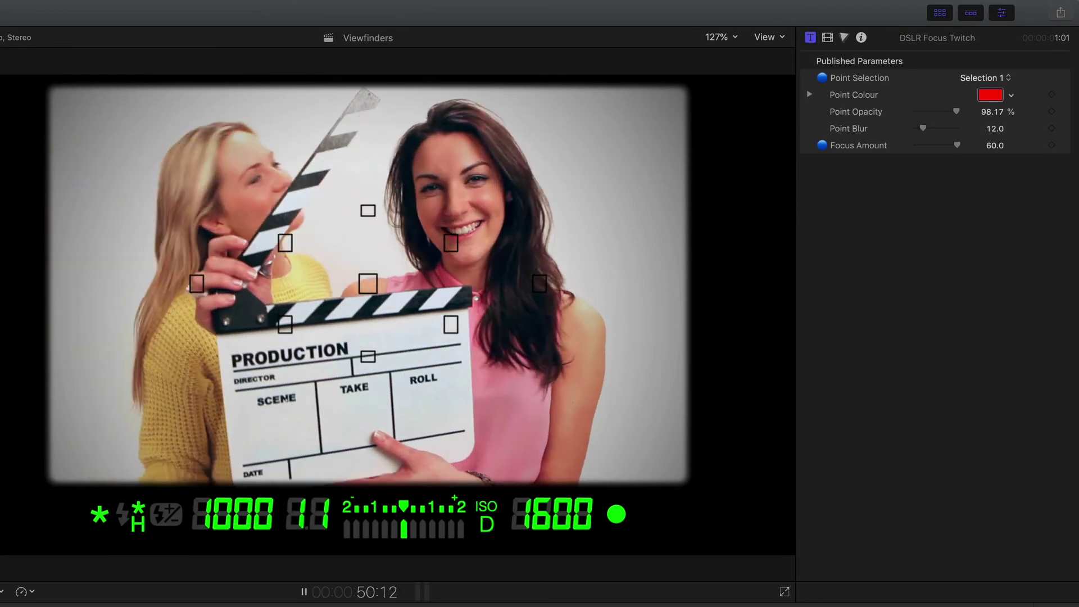
key("space")
key("Right")
key("Right")
key("Right")
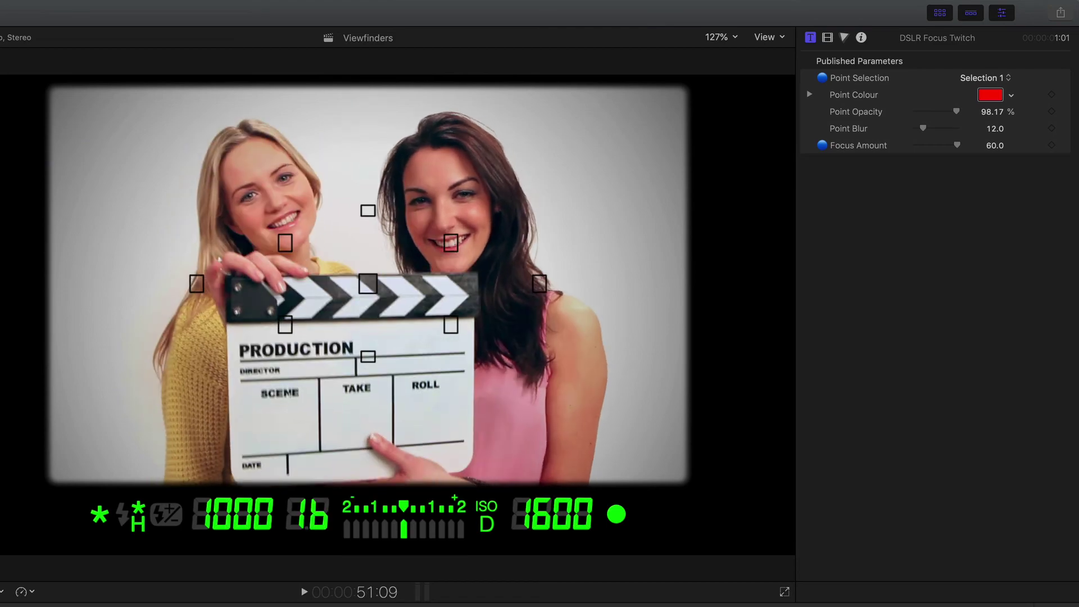
key("Left")
key("Left")
key("Left")
key("Left")
key("Left")
key("Left")
key("Right")
key("Right")
key("Right")
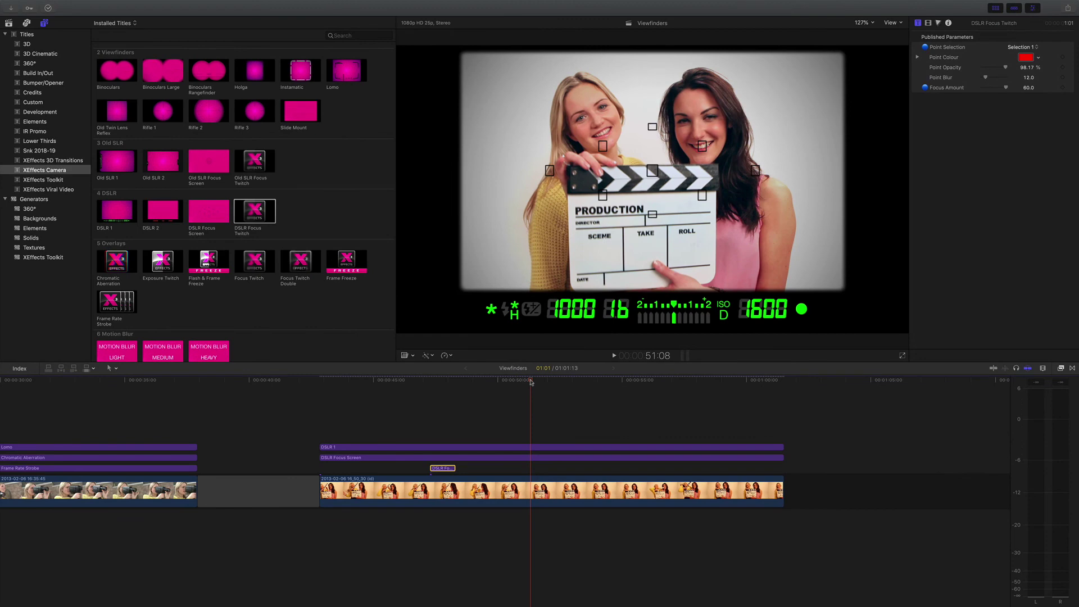
Trim the DSLR Focus Screen and DSLR 1 titles to end just after 51:08 and place Flash & Frame Freeze above the clip from there
left_click_drag(782, 458, 533, 458)
left_click_drag(782, 447, 538, 452)
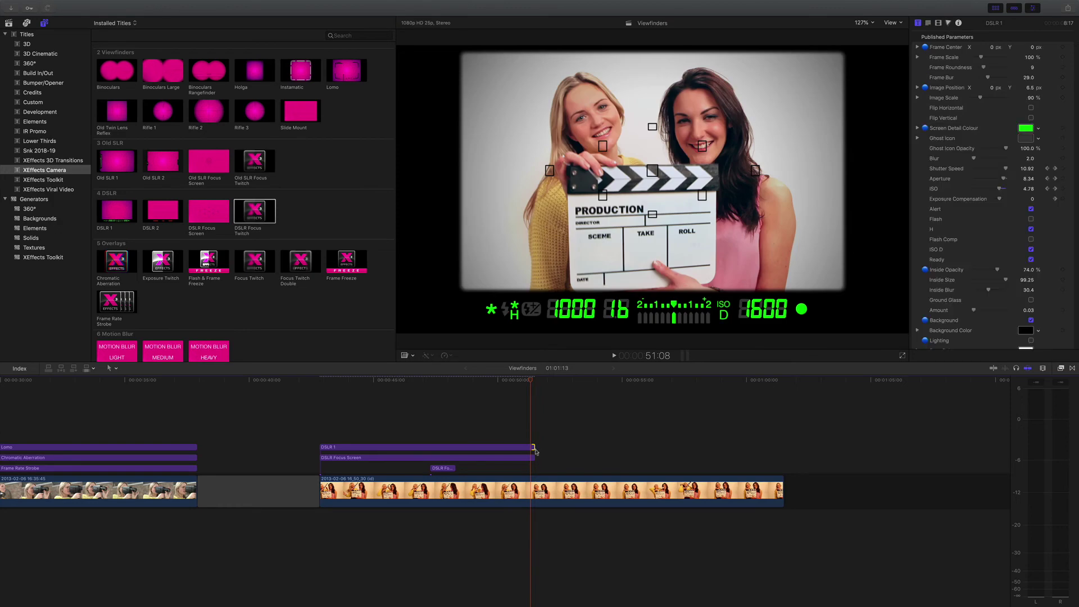
left_click_drag(209, 261, 538, 469)
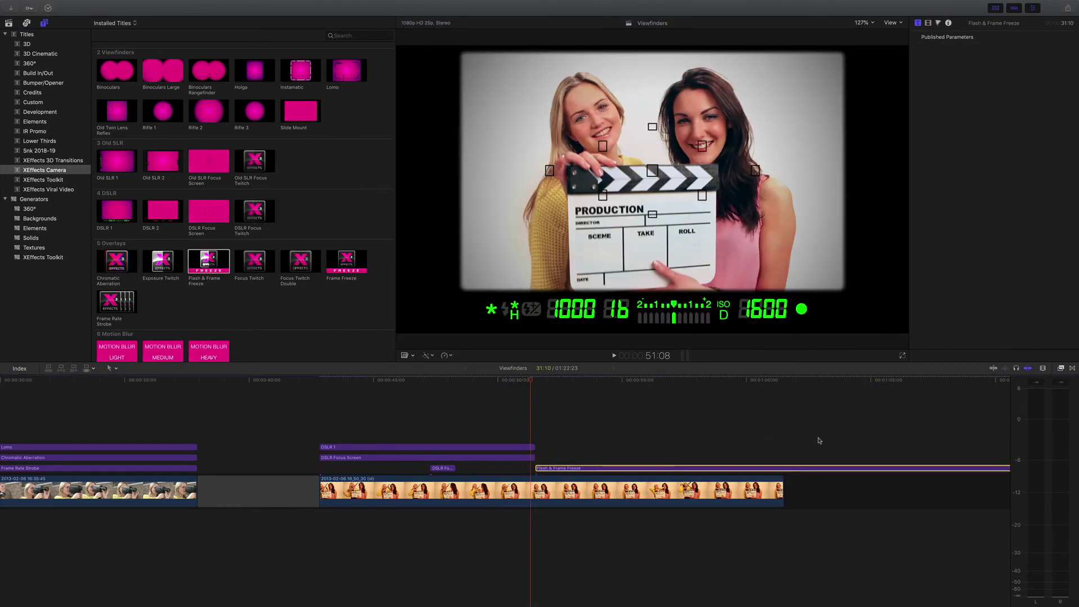
Trim the Flash & Frame Freeze title to end with the third clip at 1:01:13 and play back the cut into the freeze
left_click(786, 381)
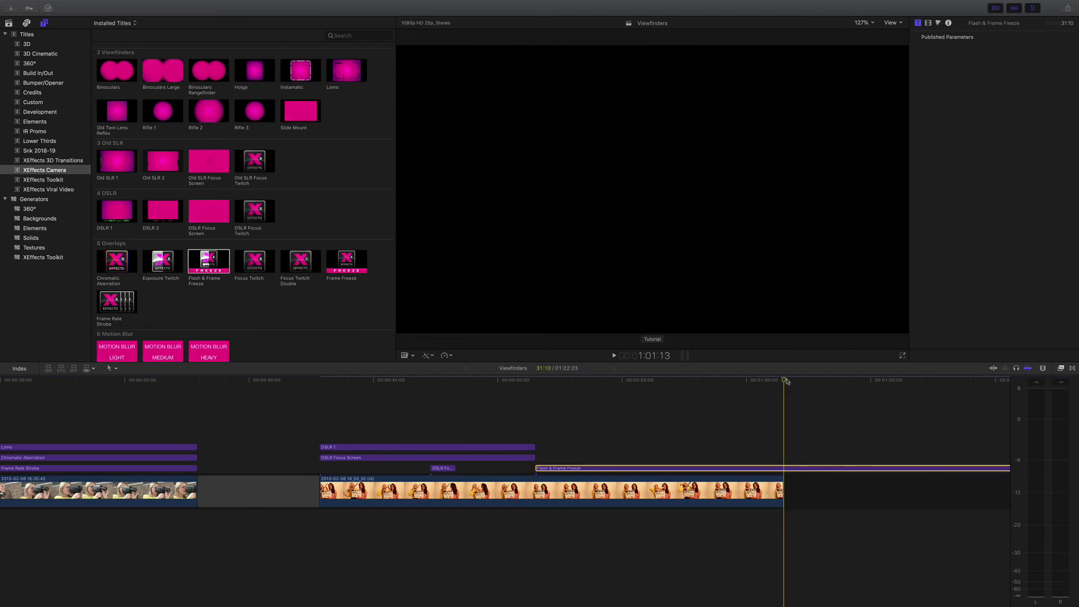
key("alt+bracketright")
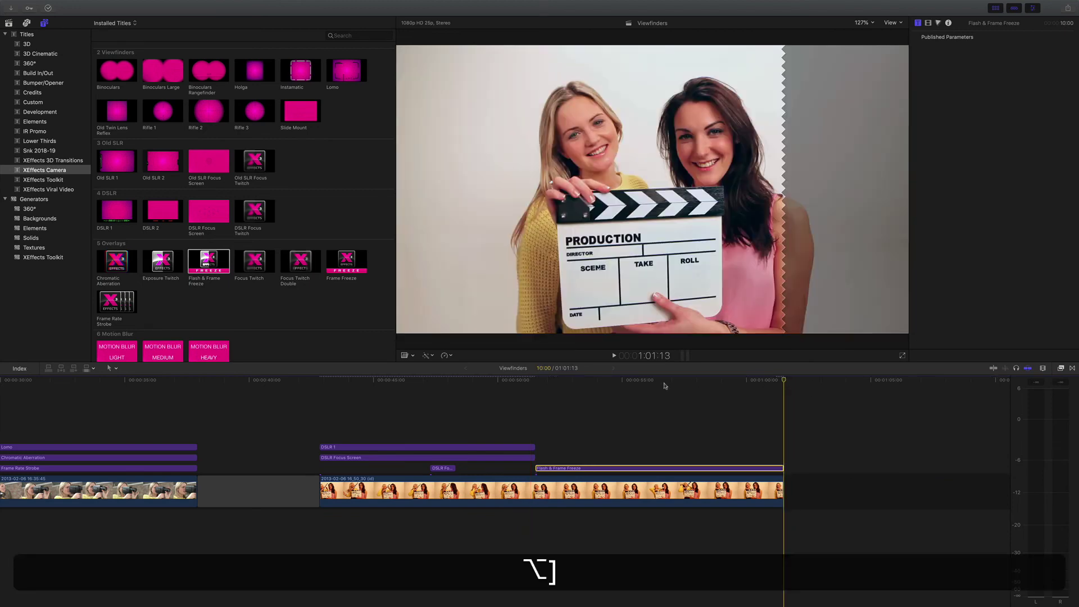
left_click(509, 381)
key("space")
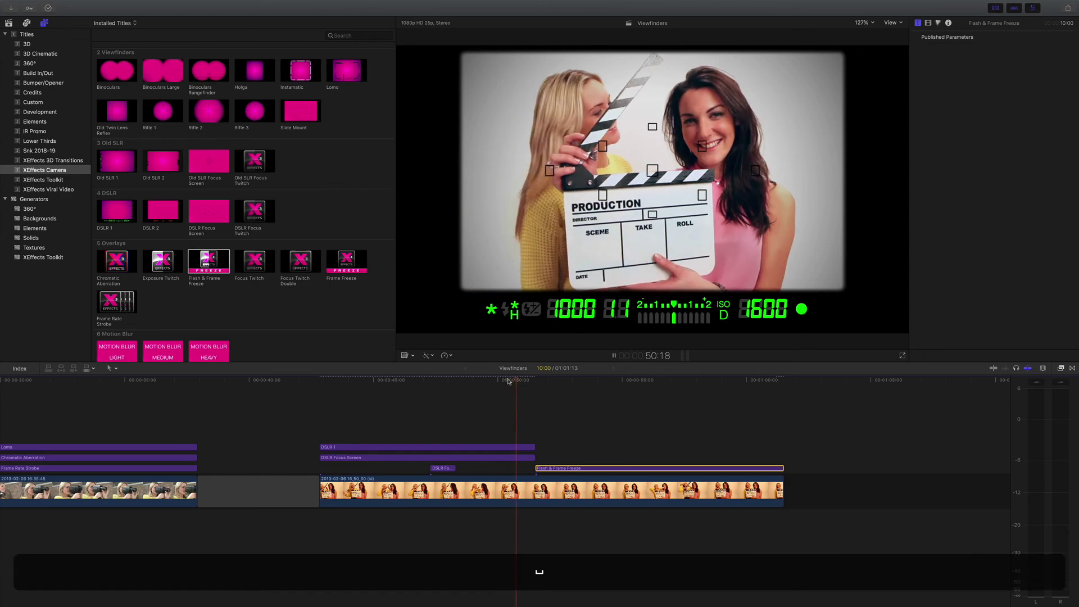
key("space")
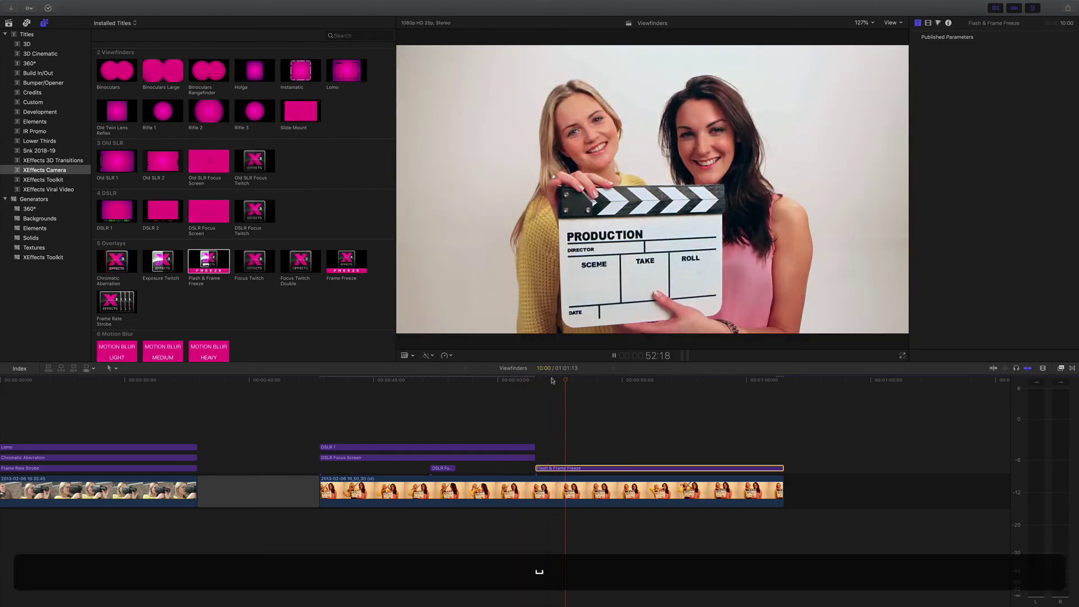
Replay the start of the Flash & Frame Freeze title and scrub from 51:13 to 52:12 to examine the flash and frozen frame
left_click(529, 382)
key("space")
key("space")
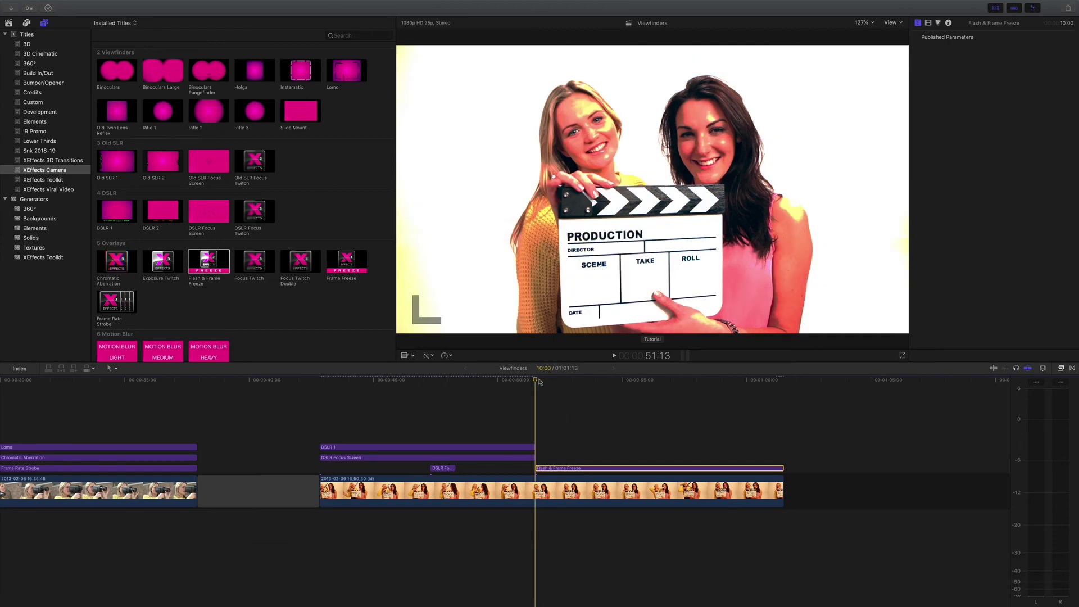
mouse_move(539, 382)
left_mouse_down()
mouse_move(592, 384)
mouse_move(560, 385)
left_mouse_up()
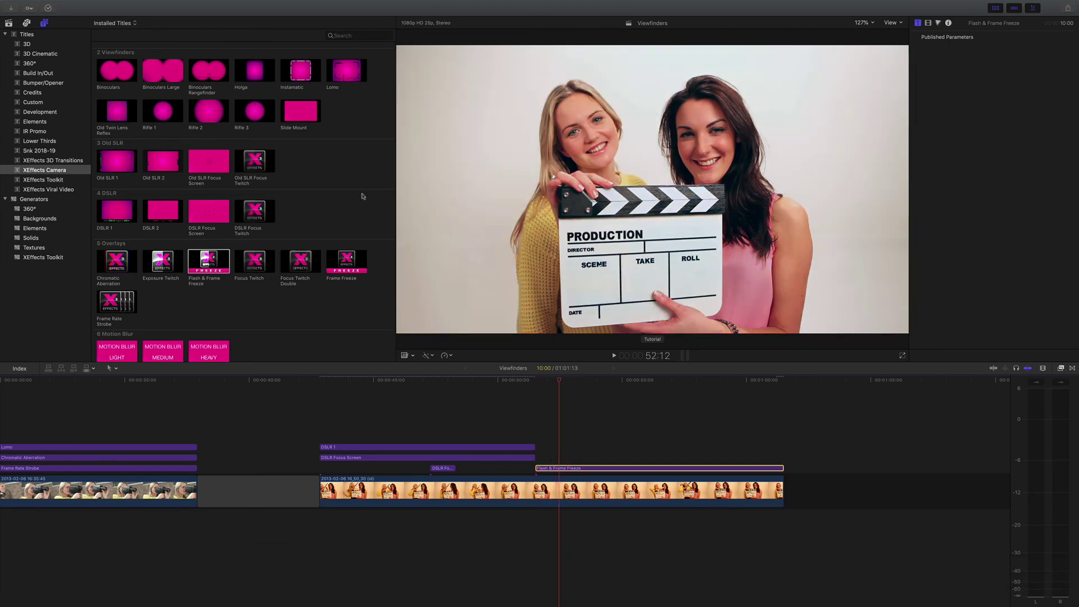
Place the Slide Mount title above Flash & Frame Freeze from its start and play back the transition from the DSLR viewfinder
left_click_drag(288, 105, 541, 467)
left_click(523, 380)
key("space")
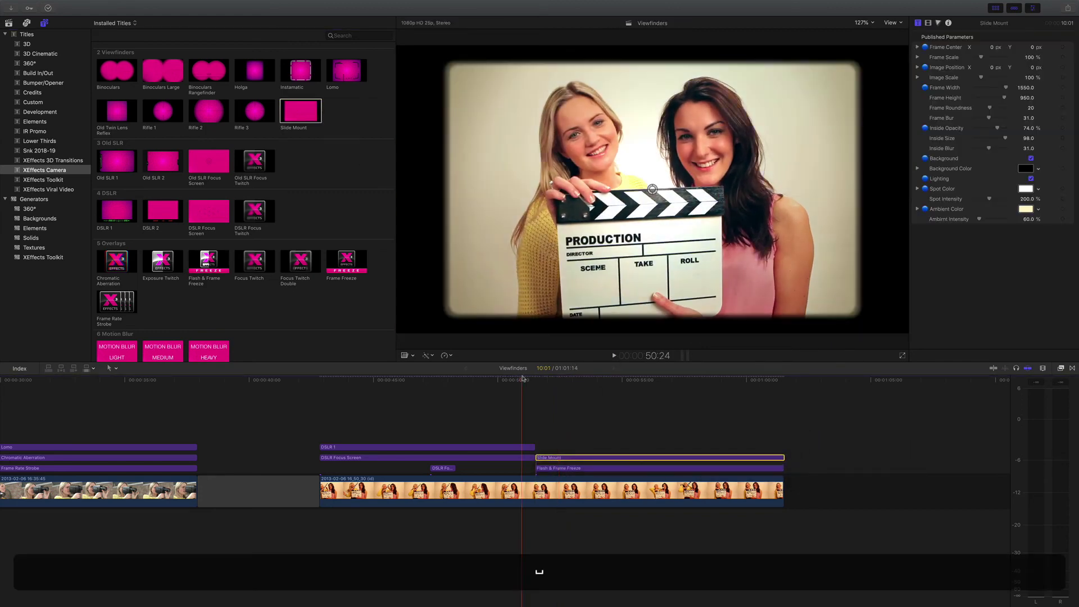